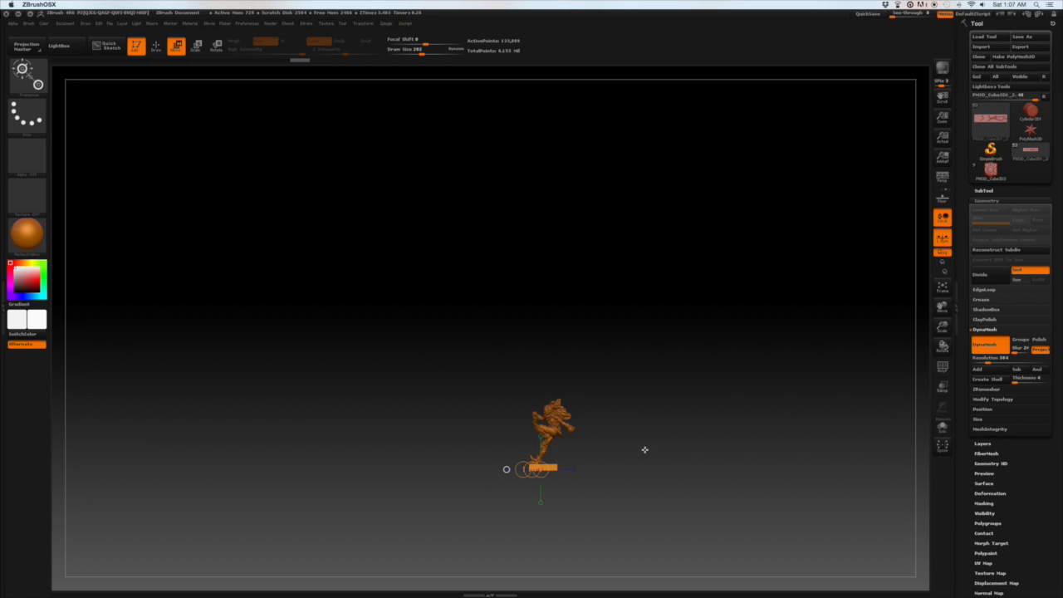
Switch to Draw mode, bring the thief figure into a side view and save the tool file.
left_click_drag(625, 443, 657, 420, "alt")
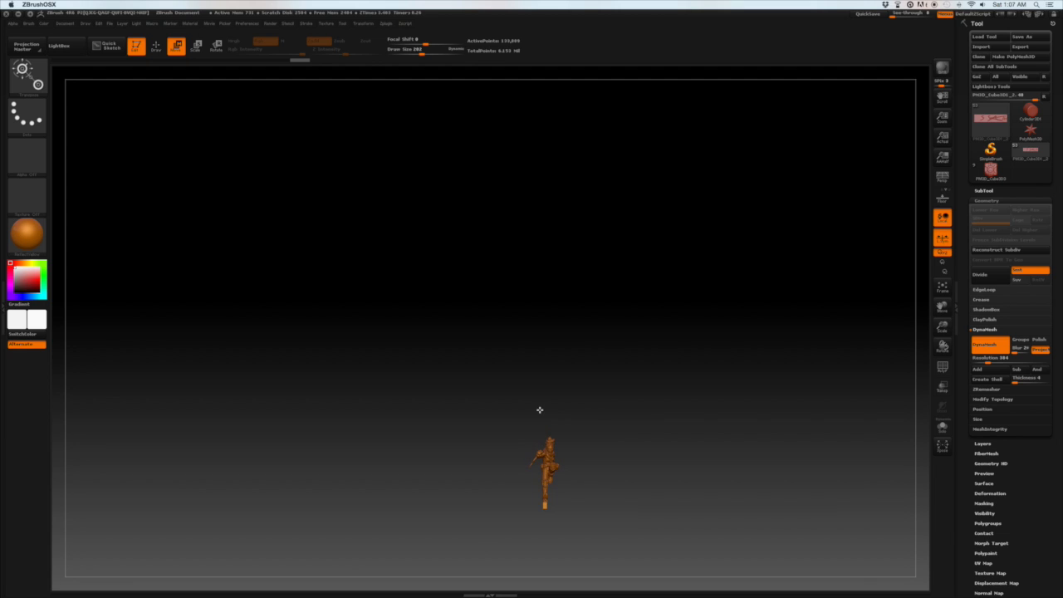
key("q")
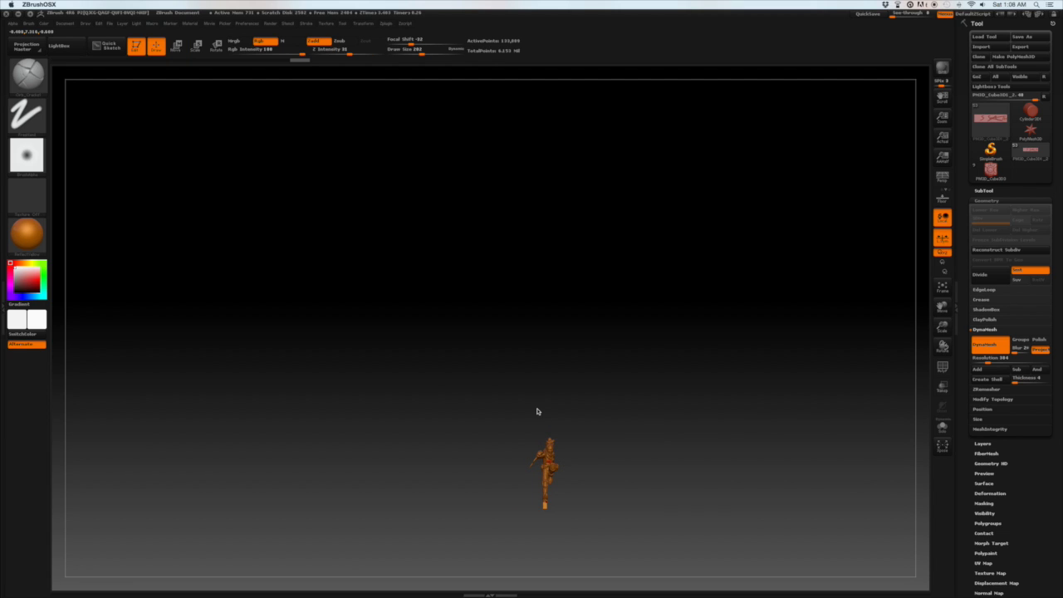
left_click_drag(537, 411, 719, 394)
mouse_move(719, 394)
left_mouse_down("alt")
mouse_move(754, 405)
mouse_move(724, 406)
left_mouse_up("alt")
left_click(1022, 36)
key("Return")
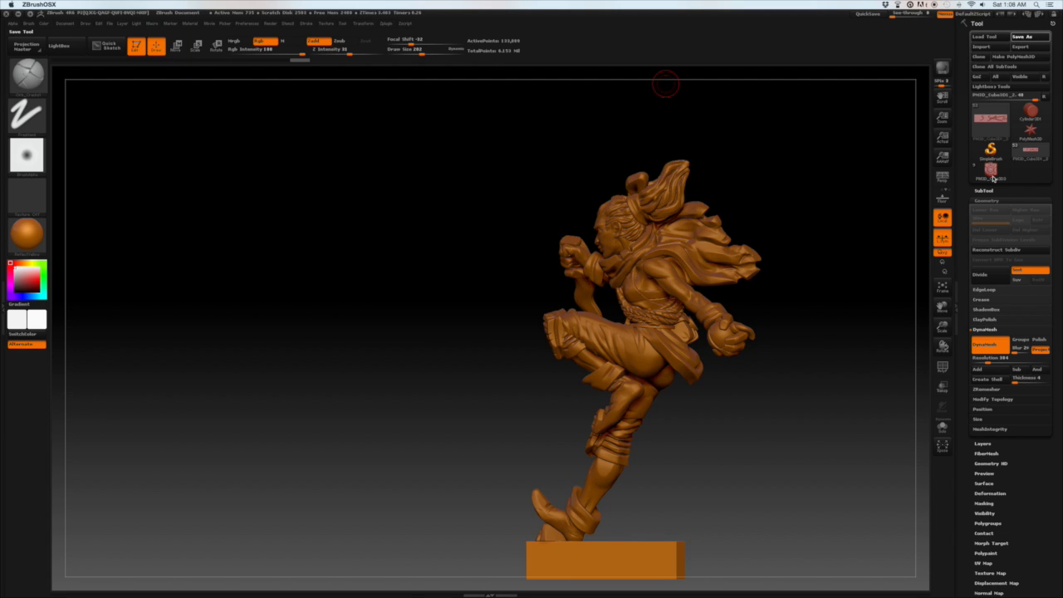
Merge the Thief 5 torso with the subtool below it and delete a surplus subtool.
left_click(987, 192)
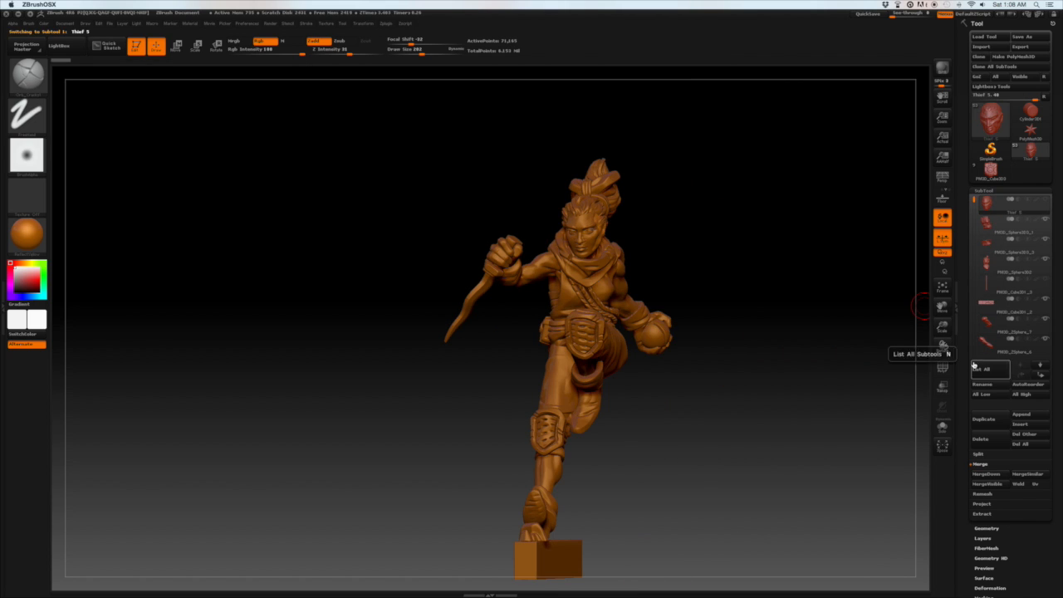
left_click(1000, 474)
left_click(995, 225)
left_click(992, 436)
left_click(1014, 450)
left_click(994, 206)
Merge further body-part subtools down into the Thief 5 subtool.
left_click(994, 474)
left_click(994, 225)
left_click(994, 208)
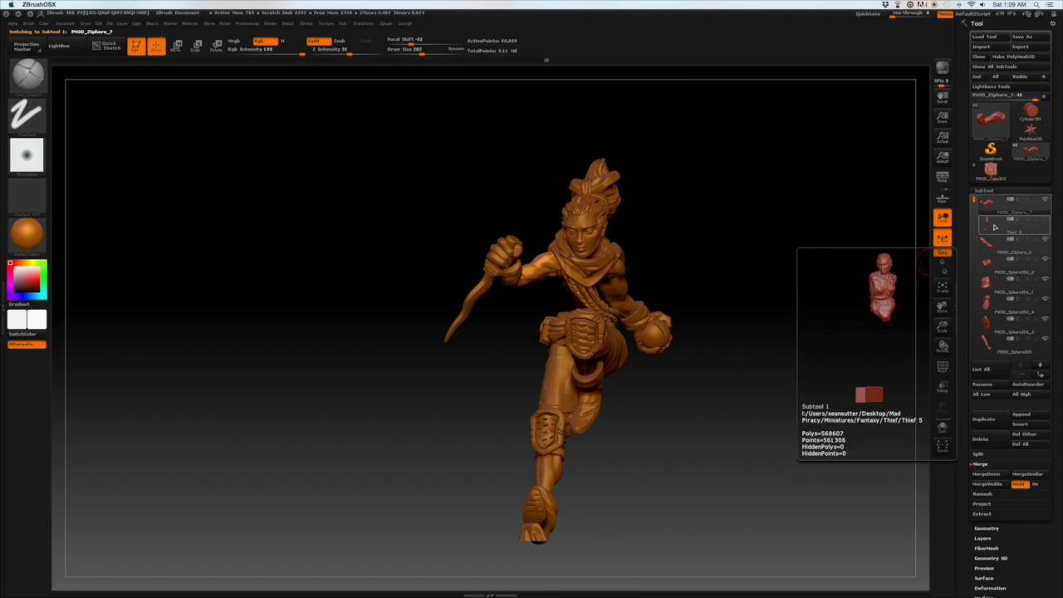
left_click(997, 475)
left_click(997, 475)
left_click(997, 475)
left_click_drag(731, 286, 600, 393)
key("space")
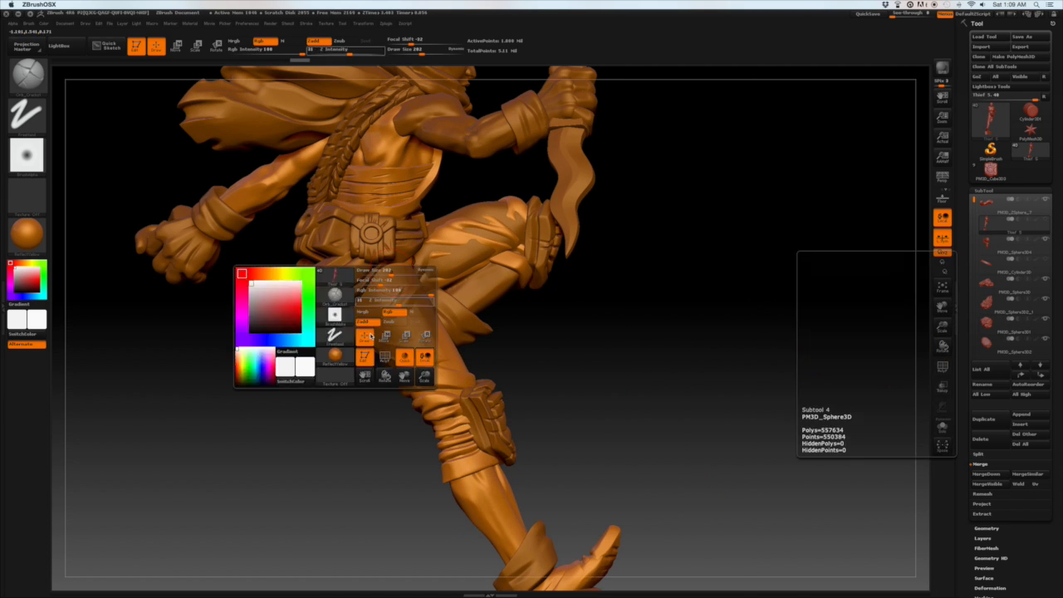
Switch to the HPolish brush and select the raised thigh subtool.
left_click(488, 274, "alt")
mouse_move(889, 324)
left_mouse_down()
mouse_move(730, 349)
mouse_move(605, 346)
mouse_move(681, 365)
mouse_move(572, 357)
left_mouse_up()
left_click(328, 291, "alt")
left_click(1043, 339)
key("b")
key("h")
key("p")
left_click(459, 274, "alt")
left_click_drag(548, 309, 618, 321)
left_click(471, 266, "alt")
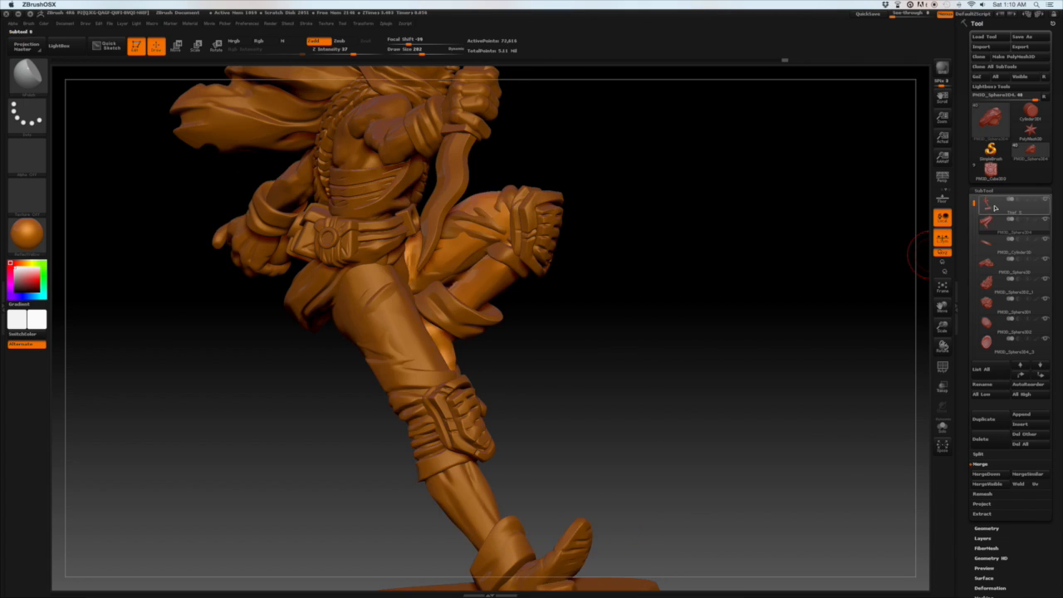
Merge the raised leg's subtools down into the Thief 5 subtool.
left_click(993, 207)
left_click(986, 474)
left_click_drag(789, 370, 618, 361)
mouse_move(619, 361)
left_mouse_down()
mouse_move(709, 378)
mouse_move(697, 363)
mouse_move(726, 397)
mouse_move(694, 406)
left_mouse_up()
left_click(987, 474)
key("super+z")
mouse_move(101, 24)
left_click(168, 75)
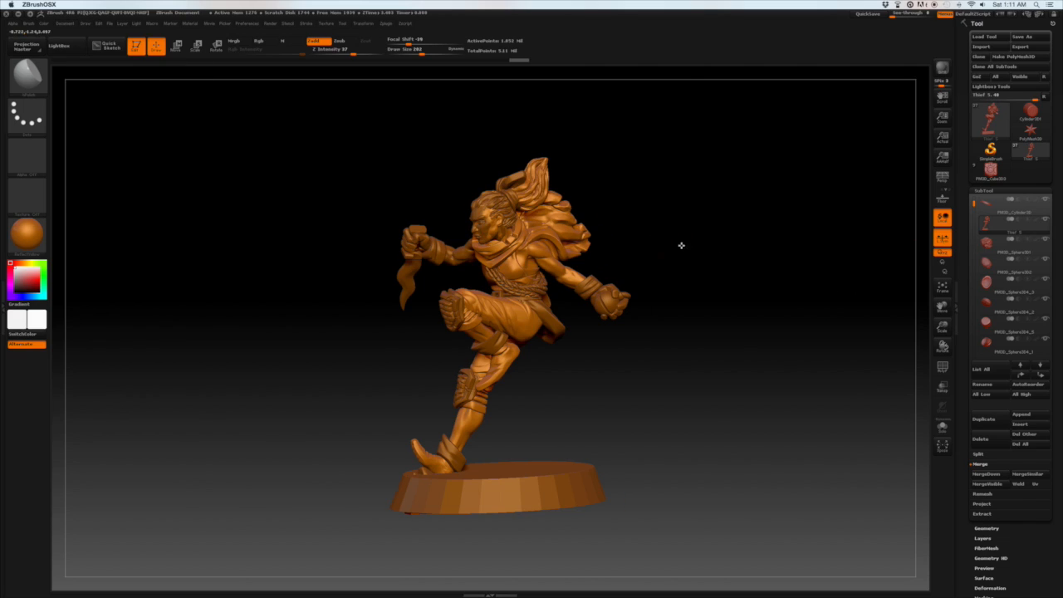
Merge the next subtools listed directly beneath Thief 5 into the body.
left_click_drag(665, 245, 667, 332, "alt")
mouse_move(498, 210)
left_mouse_down()
mouse_move(600, 177)
mouse_move(534, 158)
mouse_move(485, 208)
mouse_move(497, 264)
mouse_move(519, 203)
left_mouse_up()
left_click(988, 242)
left_click(986, 223)
left_click(986, 474)
left_click(989, 241)
left_click(1001, 474)
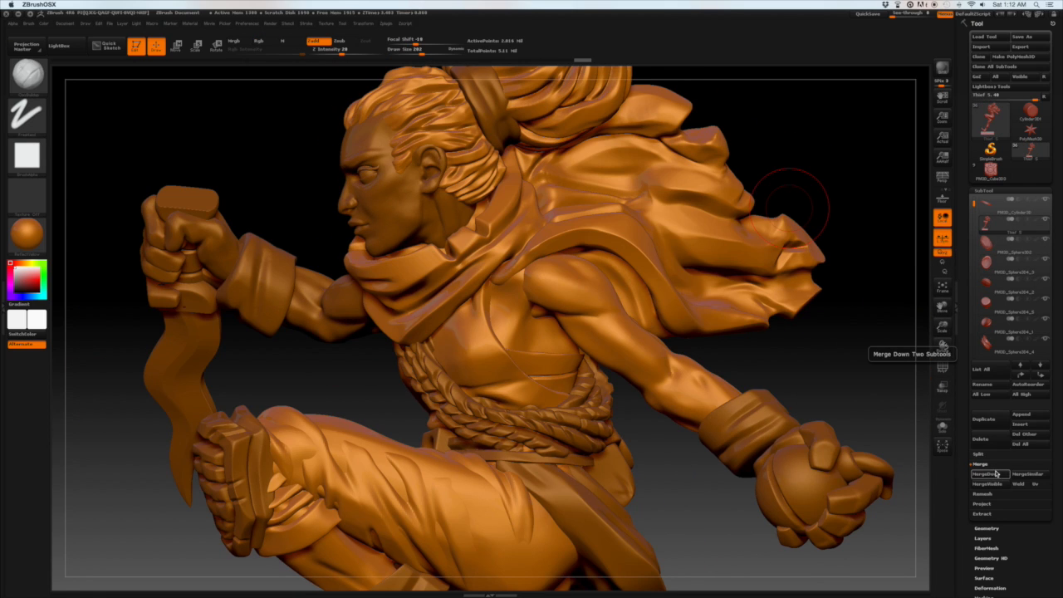
Move the dagger arm's cuff and hand subtools to the end of the subtool list.
left_click(991, 226)
left_click(989, 287)
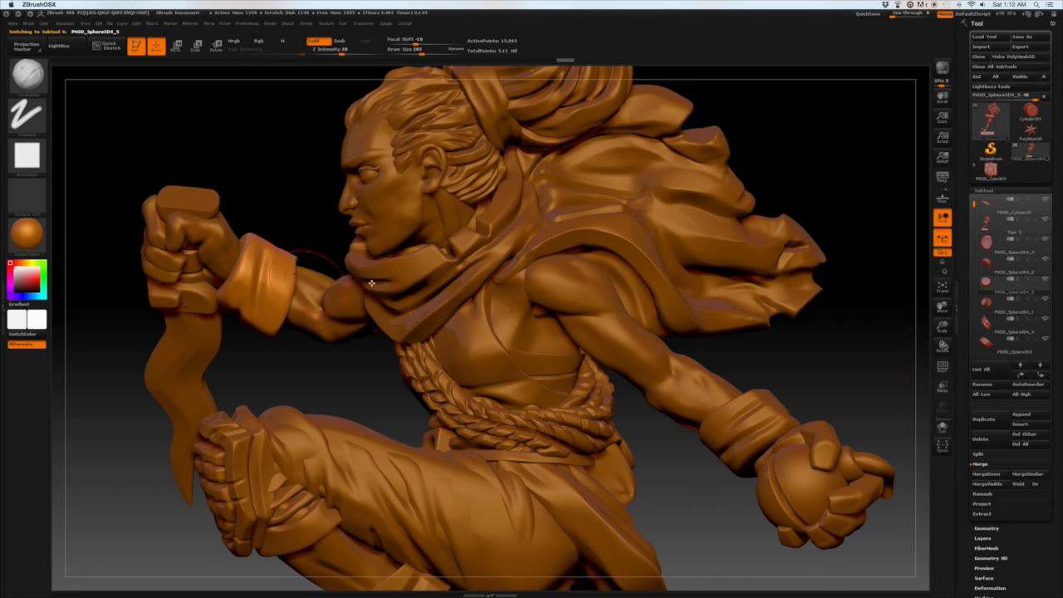
left_click(1042, 374, "shift")
left_click(208, 241, "alt")
left_click(1039, 374, "shift")
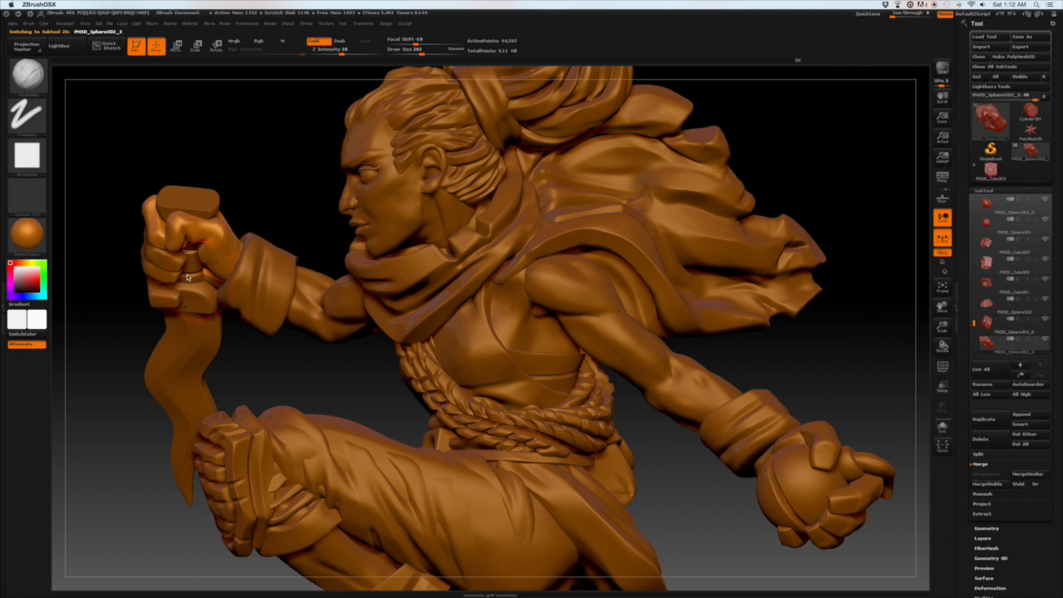
Move the dagger hand's finger subtools and the bare arm to the end of the subtool list.
left_click(160, 249, "alt")
left_click(1041, 374, "shift")
left_click(164, 269, "alt")
left_click(160, 303, "alt")
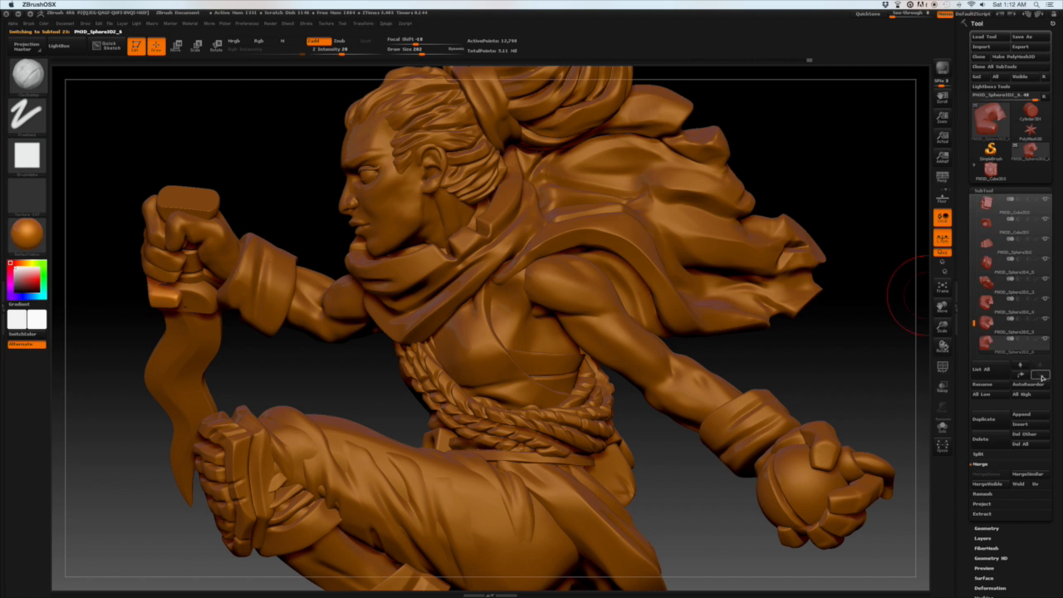
left_click(1041, 374, "shift")
left_click(267, 273, "alt")
left_click(324, 304, "alt")
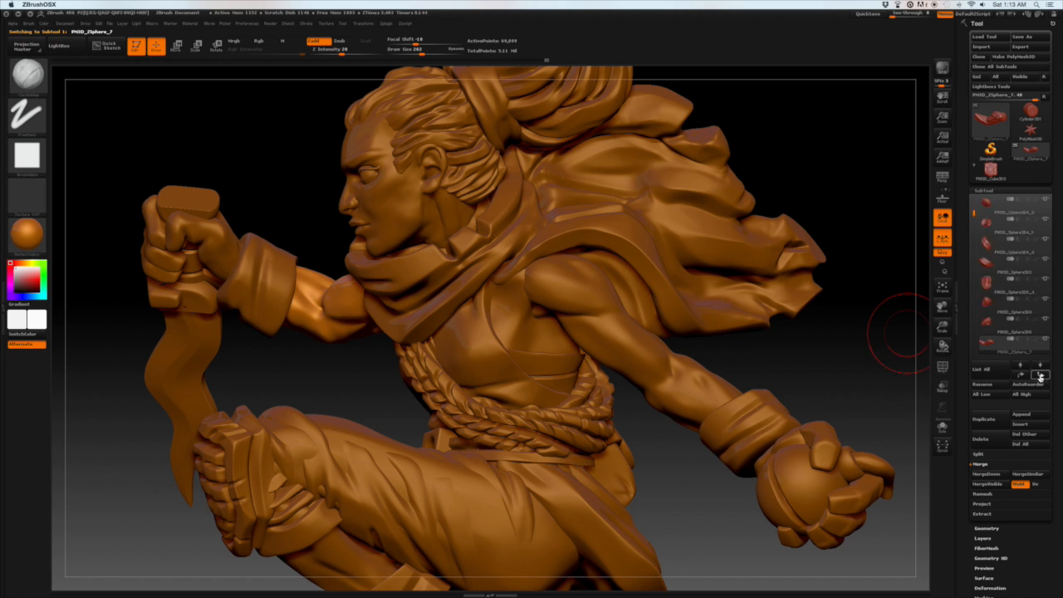
Merge all remaining body, clothing and accessory subtools down into Thief 5, keeping the dagger arm pieces separate.
left_click_drag(971, 266, 973, 199)
left_click(988, 242)
left_click(988, 223)
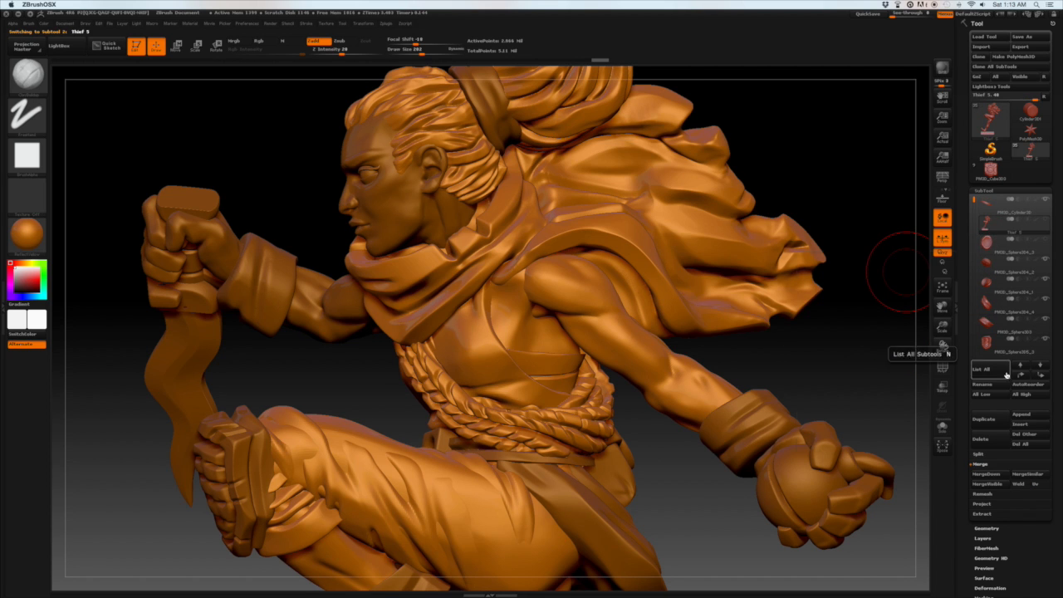
left_click(994, 475)
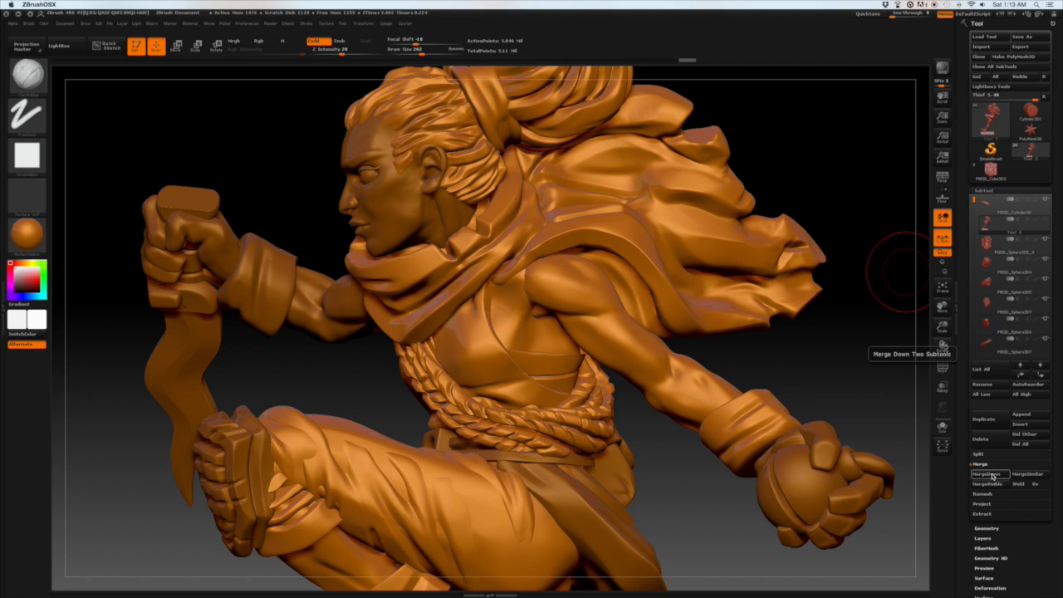
left_click(993, 474)
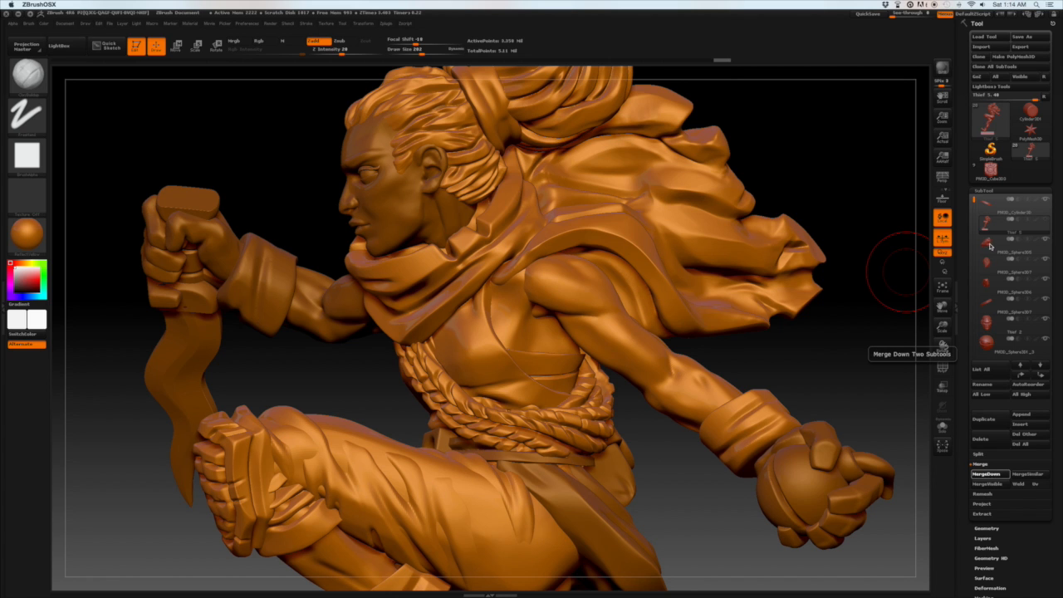
left_click(993, 474)
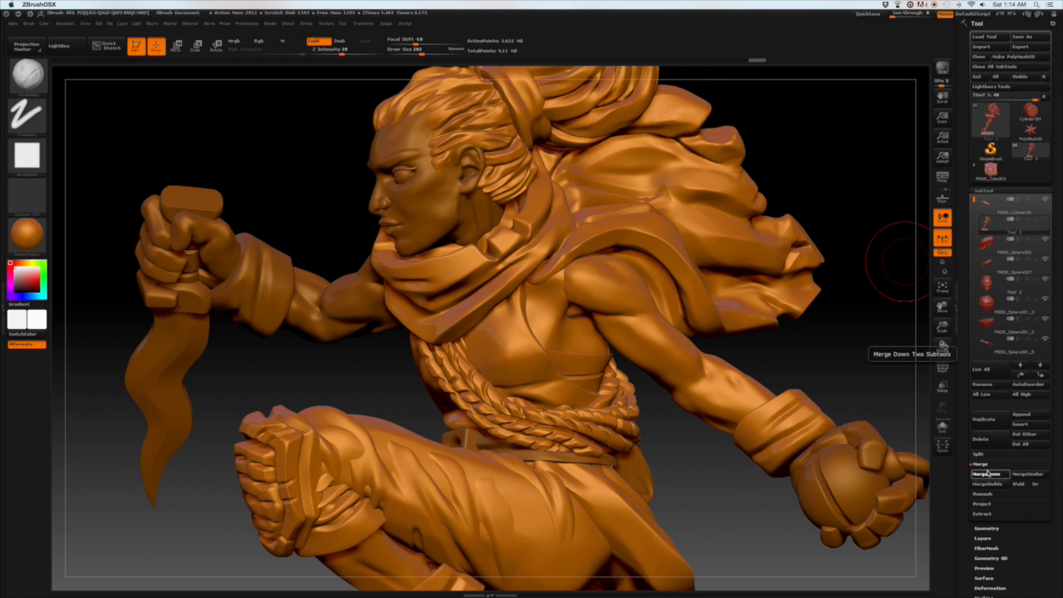
left_click(996, 475)
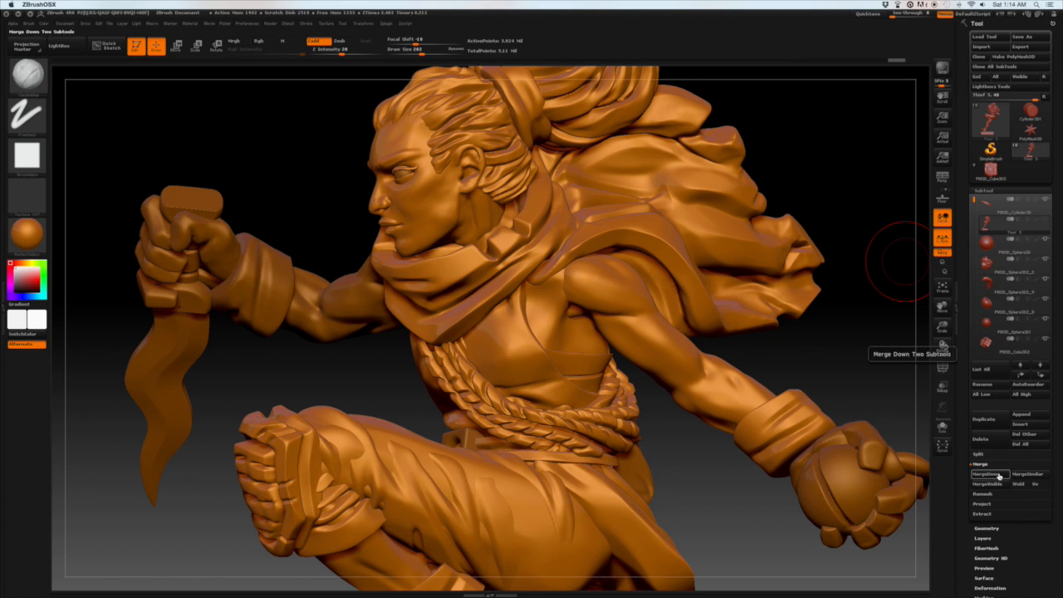
left_click(993, 474)
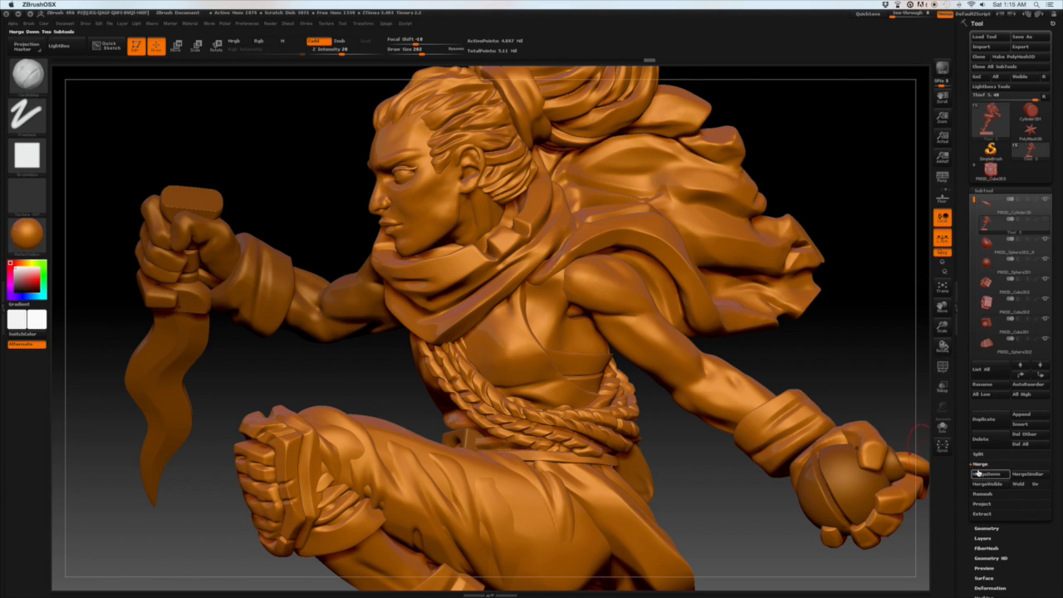
left_click(995, 474)
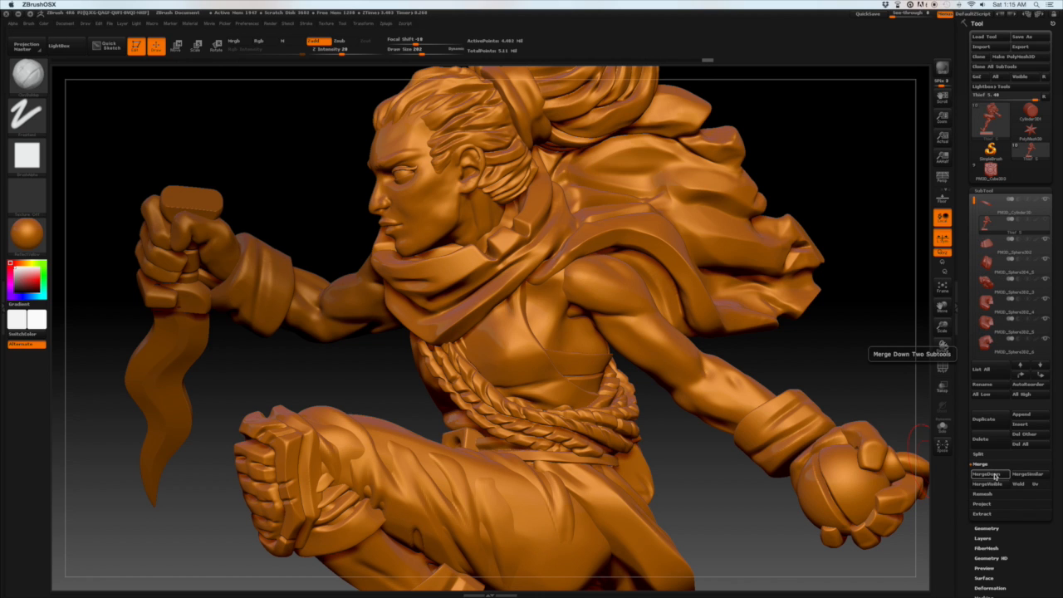
Hide the merged body and the round base to isolate the dagger arm, and select its cuff subtool.
left_click(995, 244)
left_click(995, 223)
left_click(1045, 221)
left_click(1045, 221)
left_click_drag(973, 201, 961, 247)
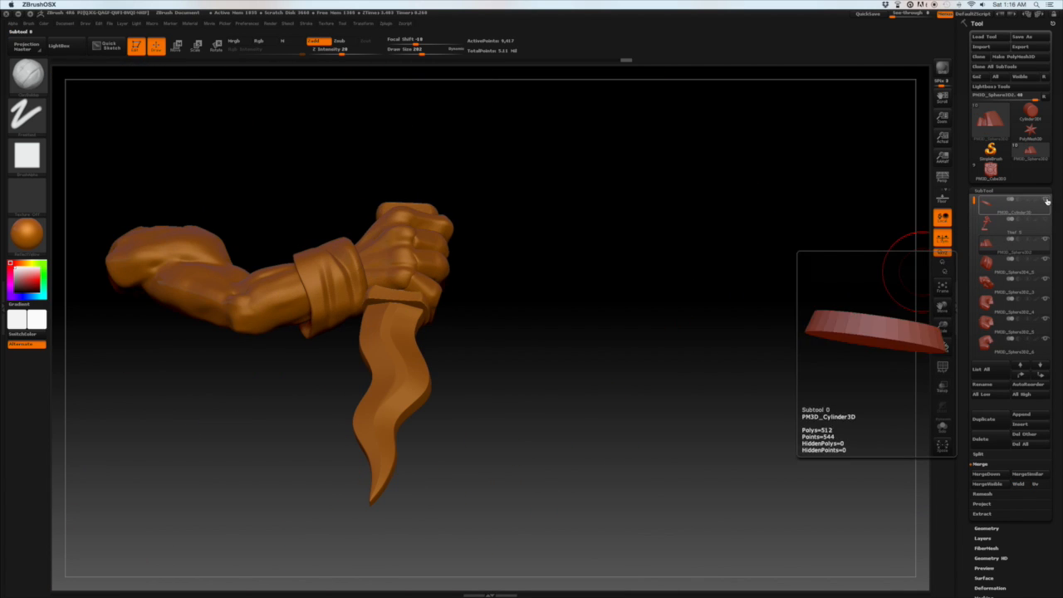
left_click_drag(777, 282, 605, 300)
left_click(994, 263)
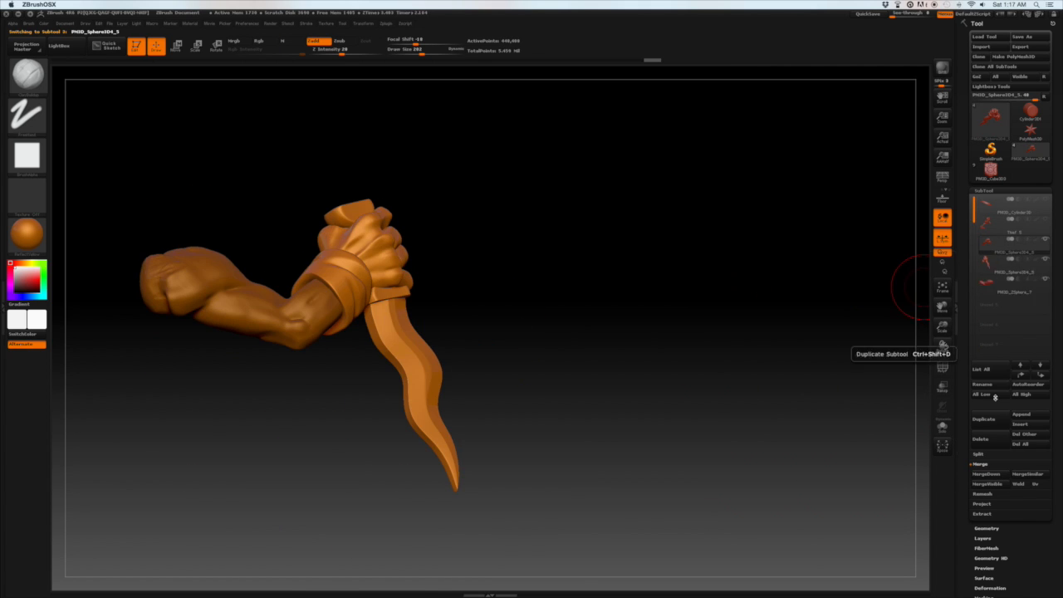
Hide the spare copy of the arm and turn on transparency to show the forearm inside the cuff.
left_click(998, 264)
left_click(1044, 280)
left_click_drag(532, 291, 390, 314)
left_click(997, 305)
mouse_move(480, 309)
left_mouse_down()
mouse_move(459, 327)
mouse_move(354, 349)
mouse_move(306, 344)
left_mouse_up()
left_click(1045, 300)
left_click(998, 284)
mouse_move(515, 366)
left_mouse_down()
mouse_move(426, 375)
mouse_move(488, 399)
left_mouse_up()
left_click(943, 387)
left_click(999, 303)
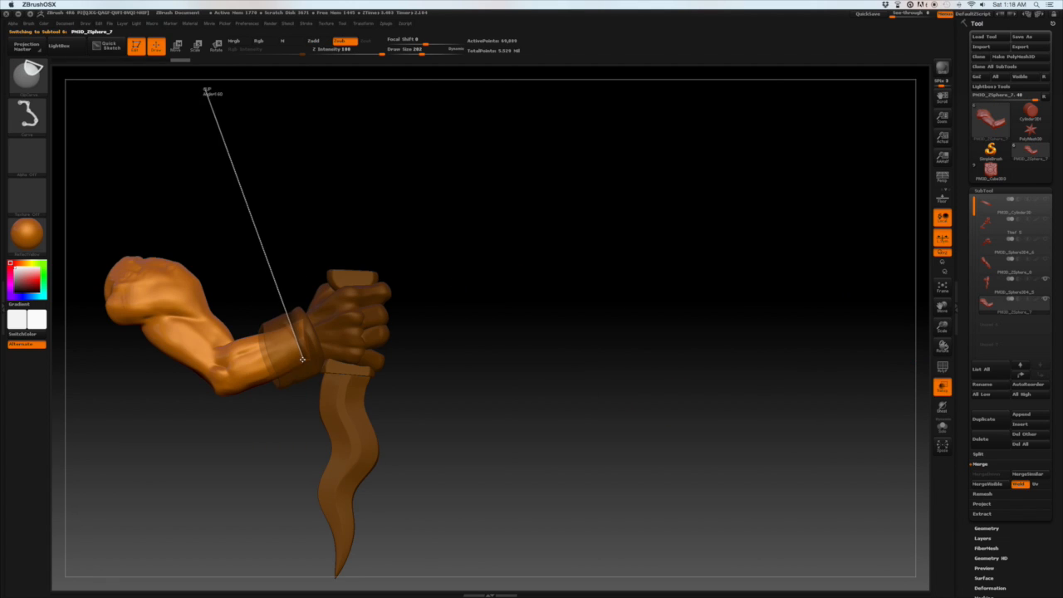
Clip the forearm end along a diagonal line inside the cuff and duplicate the arm subtool.
left_click_drag(362, 581, 360, 581, "ctrl+shift")
left_click_drag(490, 407, 539, 415)
left_click(984, 419)
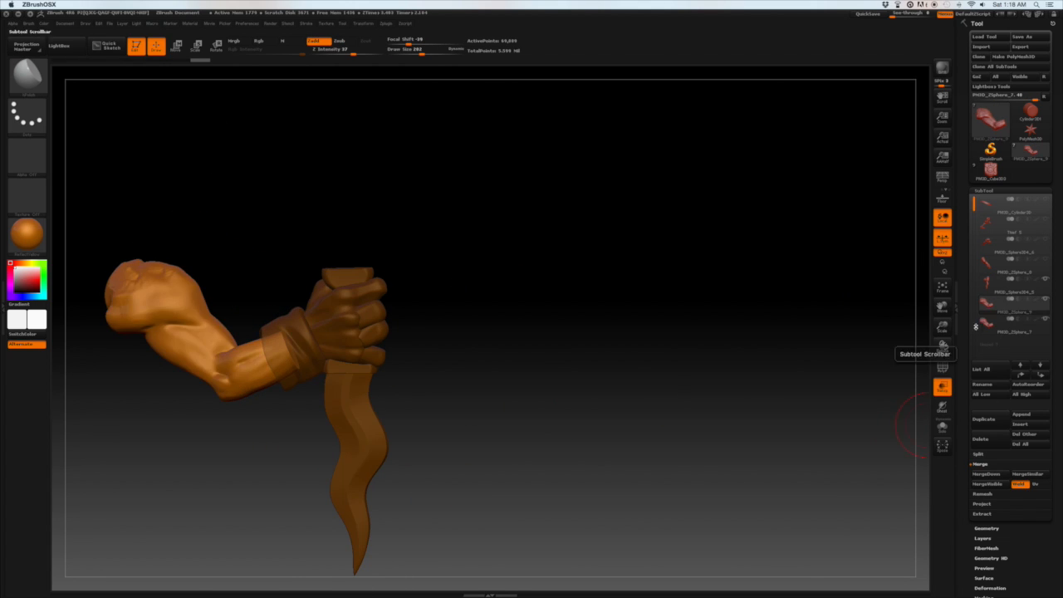
Inspect the hand-and-dagger piece and clip the forearm end of PM3D_ZSphere_9 again inside the cuff.
left_click(1010, 285)
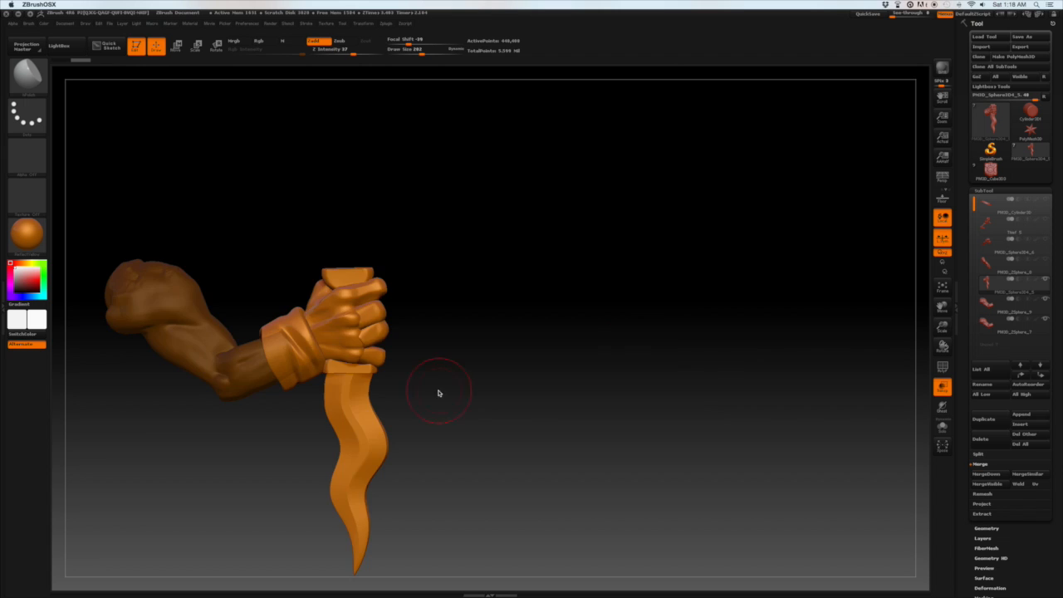
left_click_drag(493, 396, 636, 371)
left_click(1011, 306)
mouse_move(452, 353)
left_mouse_down()
mouse_move(465, 457)
mouse_move(440, 358)
left_mouse_up()
left_click_drag(332, 366, 333, 371, "ctrl+shift")
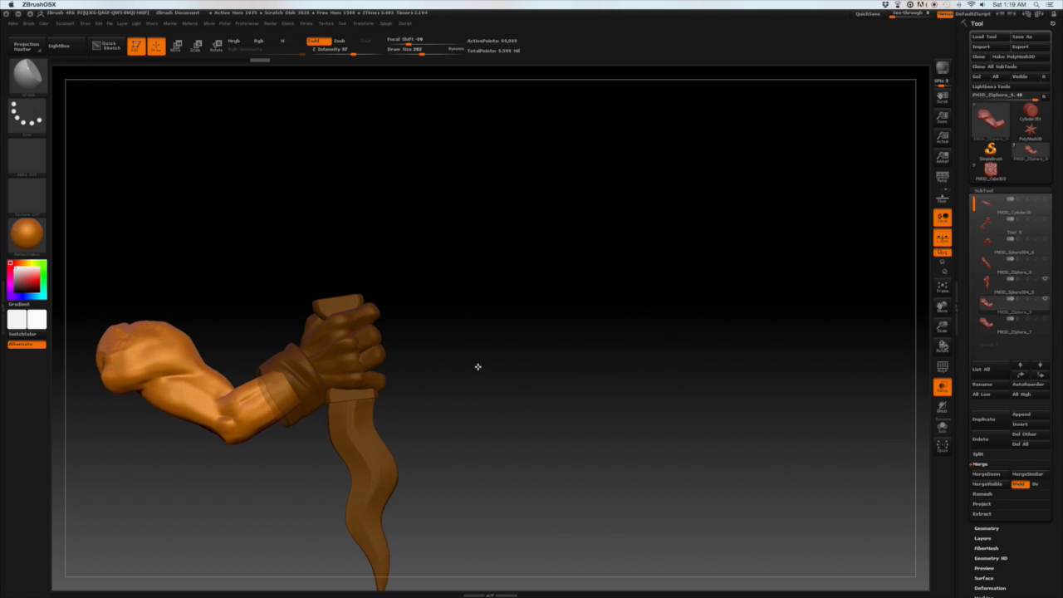
left_click_drag(477, 365, 469, 423)
Delete the leftover PM3D_ZSphere_7 arm copy and duplicate the clipped arm.
left_click(1004, 326)
left_click(980, 438)
left_click(983, 420)
Move the new arm duplicate above the hand-and-dagger subtool in the list.
left_click(395, 358, "alt")
left_click_drag(455, 334, 462, 308)
left_click(1007, 306)
left_click(1020, 374)
Set up the subtraction mode for the arm joint and DynaMesh the hand-and-dagger subtool at resolution 432.
left_click(1018, 280)
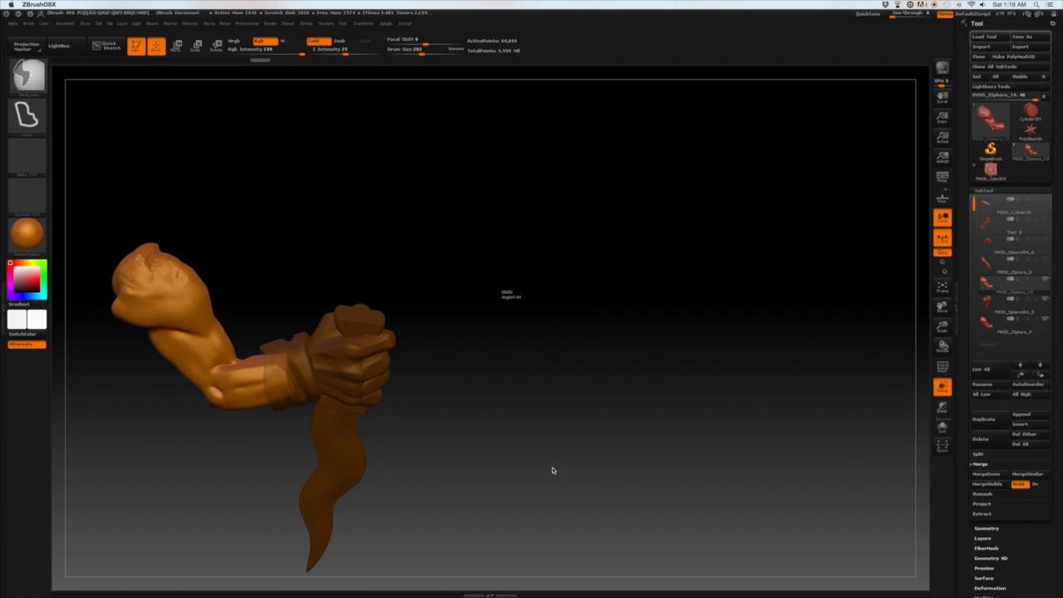
left_click(1018, 300)
left_click(987, 528)
left_click_drag(472, 306, 501, 393, "ctrl")
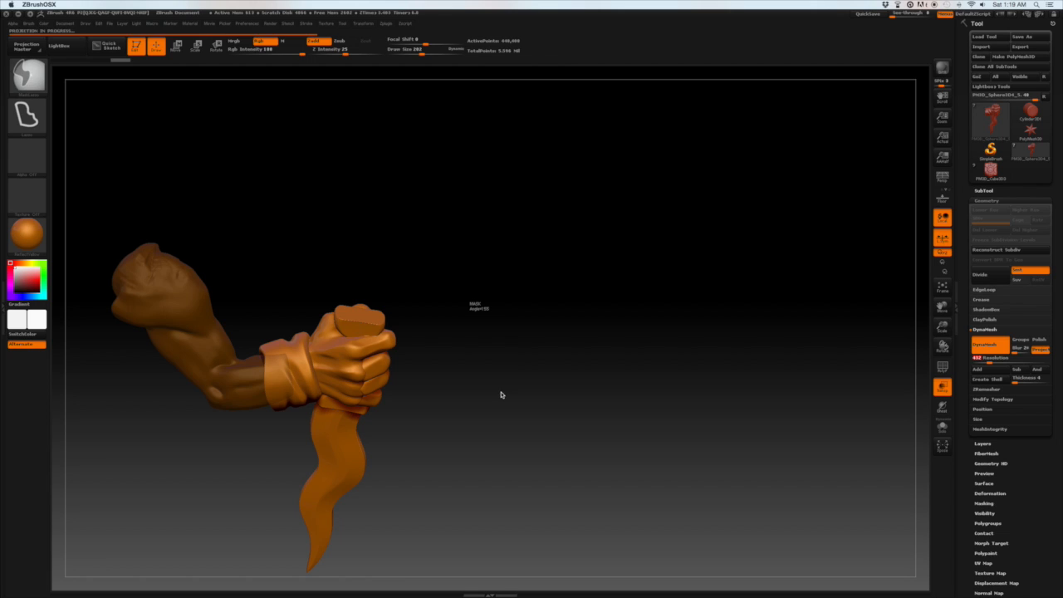
Merge the arm duplicate and the hand-and-dagger subtool into one subtool, and reselect the arm pieces.
left_click(984, 191)
left_click(1014, 305)
left_click(1019, 375)
left_click(986, 474)
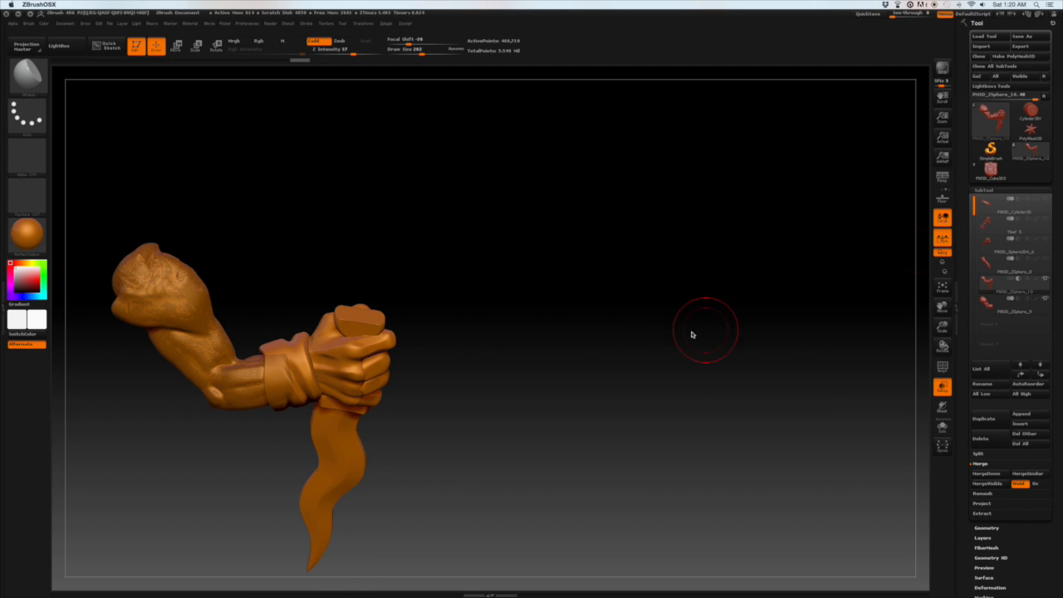
left_click(986, 303)
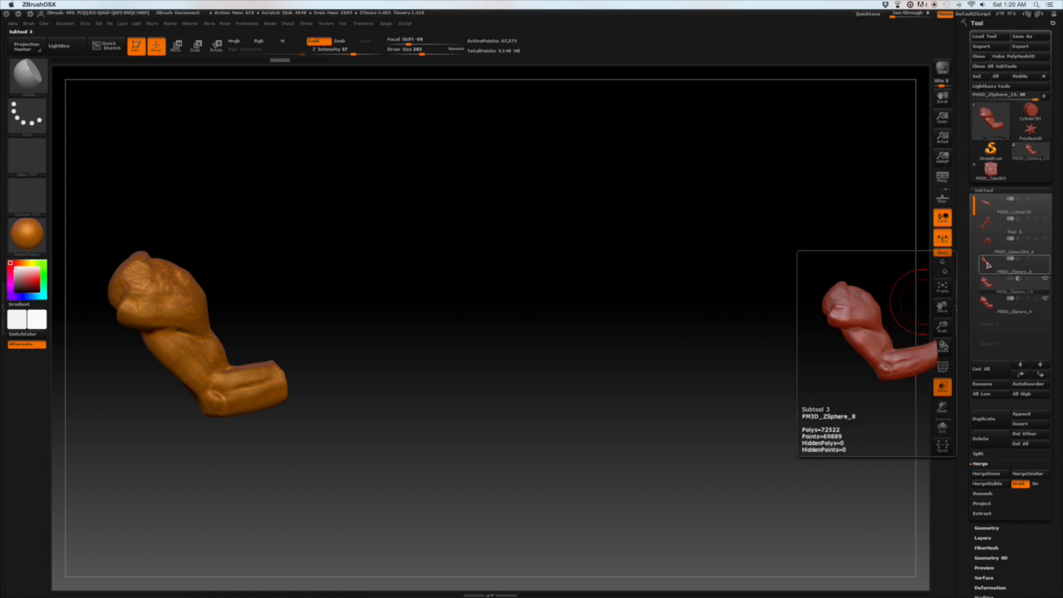
left_click(992, 280)
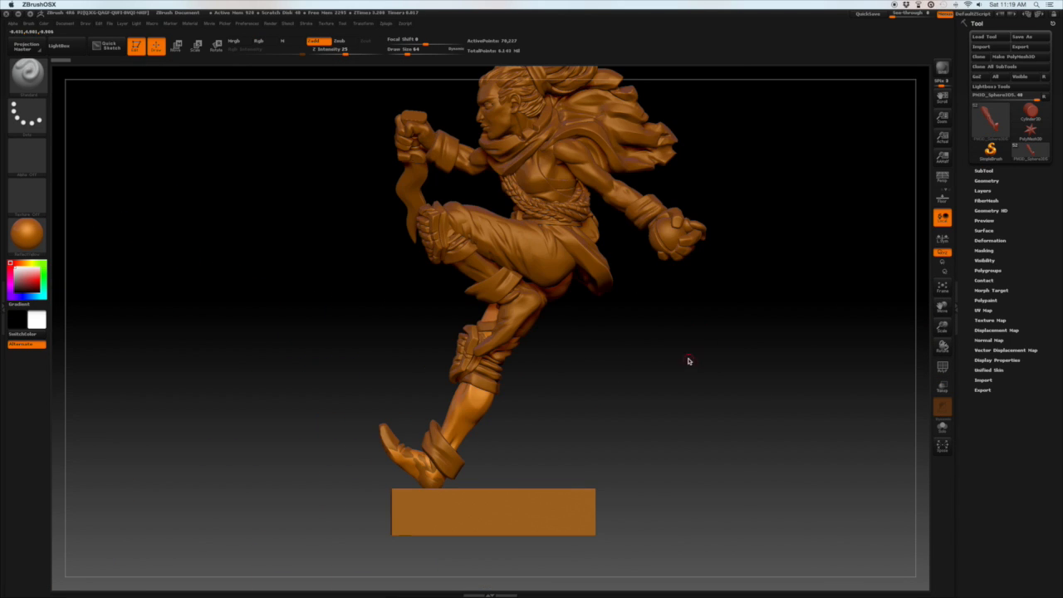
Load the saved Thief 5 tool and show its subtools.
left_click(995, 170)
left_click(997, 38)
left_click(506, 190)
left_click(580, 223)
left_click(622, 171)
left_click(664, 317)
left_click(984, 191)
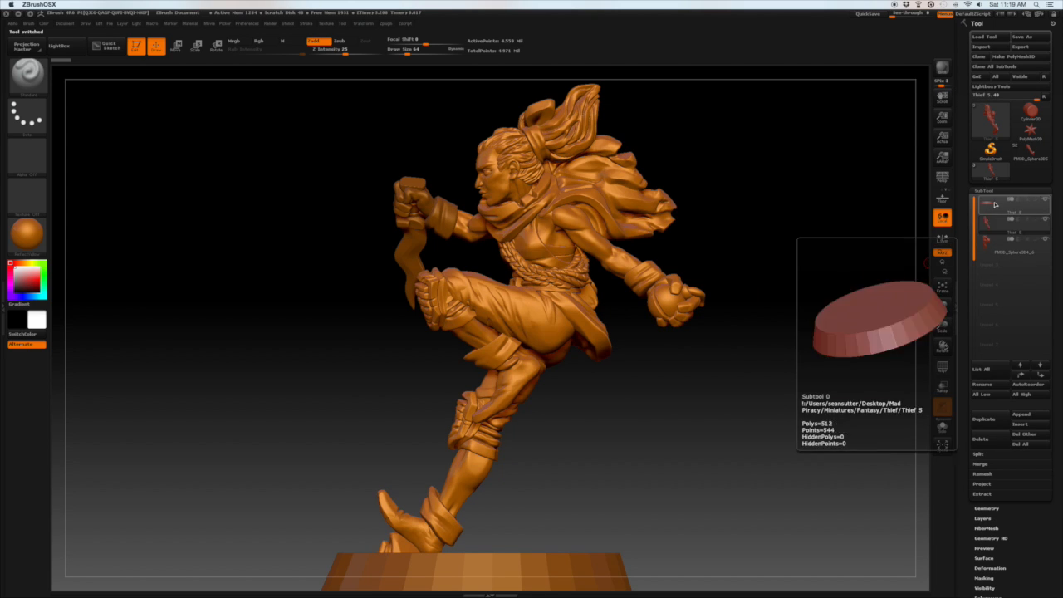
Delete the round base subtool from the Thief 5 tool.
left_click(988, 220)
left_click(981, 439)
left_click(904, 462)
Try to DynaMesh the merged thief body at a raised resolution.
left_click(987, 507)
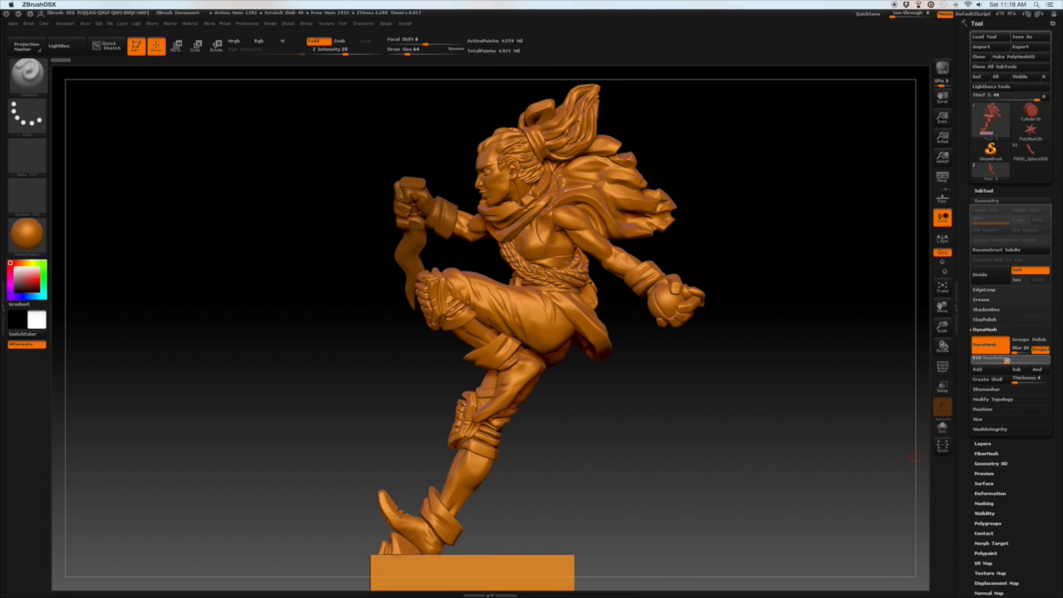
left_click_drag(714, 366, 728, 382, "alt")
left_click_drag(719, 382, 807, 508, "ctrl")
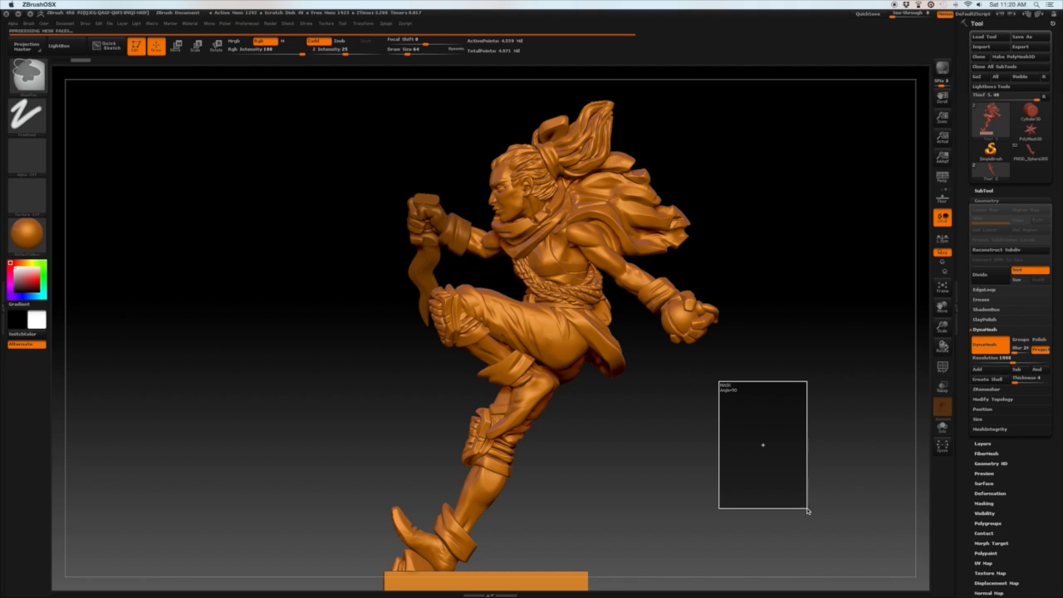
left_click(602, 184)
left_click(604, 179)
Lower the DynaMesh resolution and try to remesh the thief body again.
left_click_drag(1012, 362, 999, 363)
left_click_drag(703, 397, 781, 493, "ctrl")
left_click(605, 182)
left_click(605, 178)
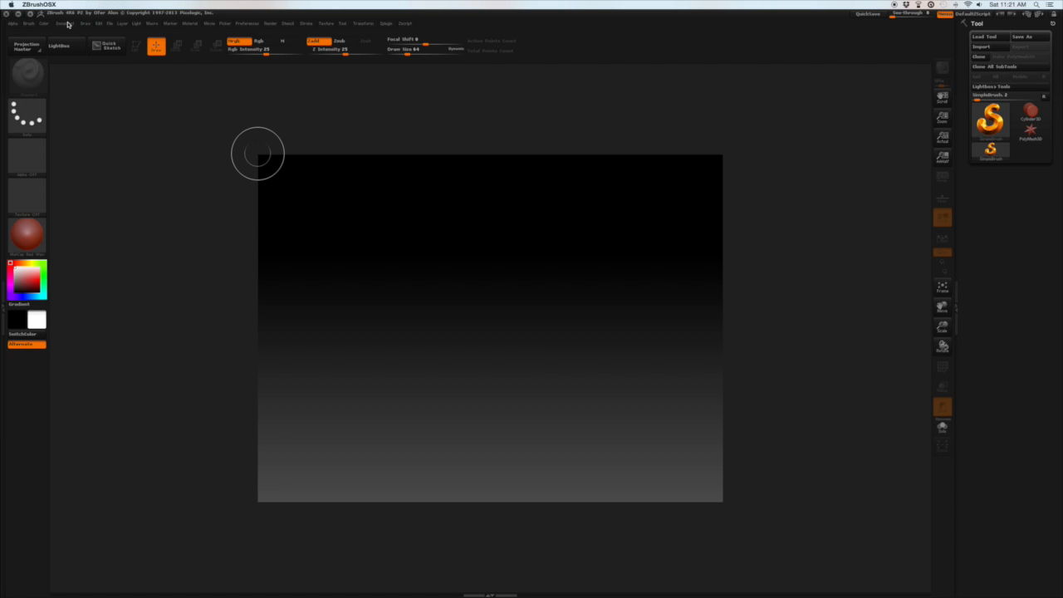
Reload the saved Thief 5 tool and draw it on the canvas in Edit mode.
key("Return")
left_click(984, 36)
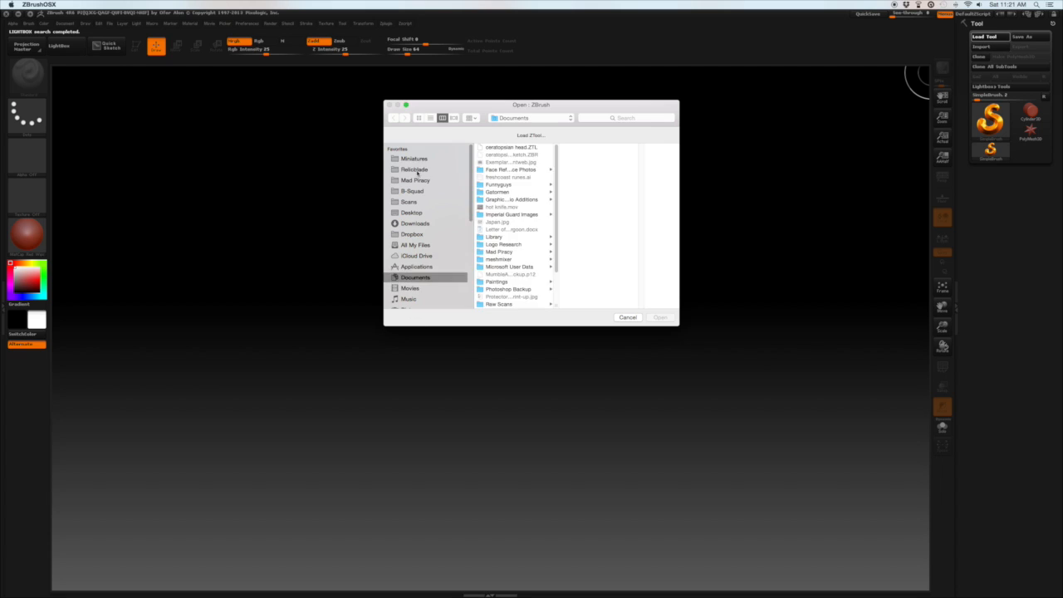
left_click(660, 317)
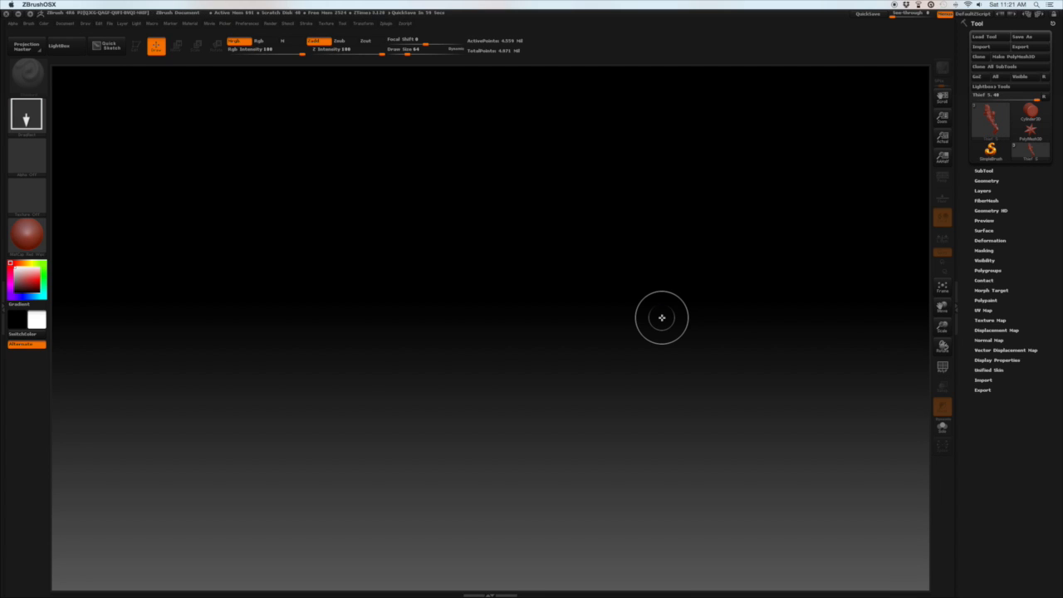
mouse_move(459, 261)
left_mouse_down()
mouse_move(482, 453)
mouse_move(459, 469)
left_mouse_up()
left_click_drag(591, 301, 677, 577)
key("t")
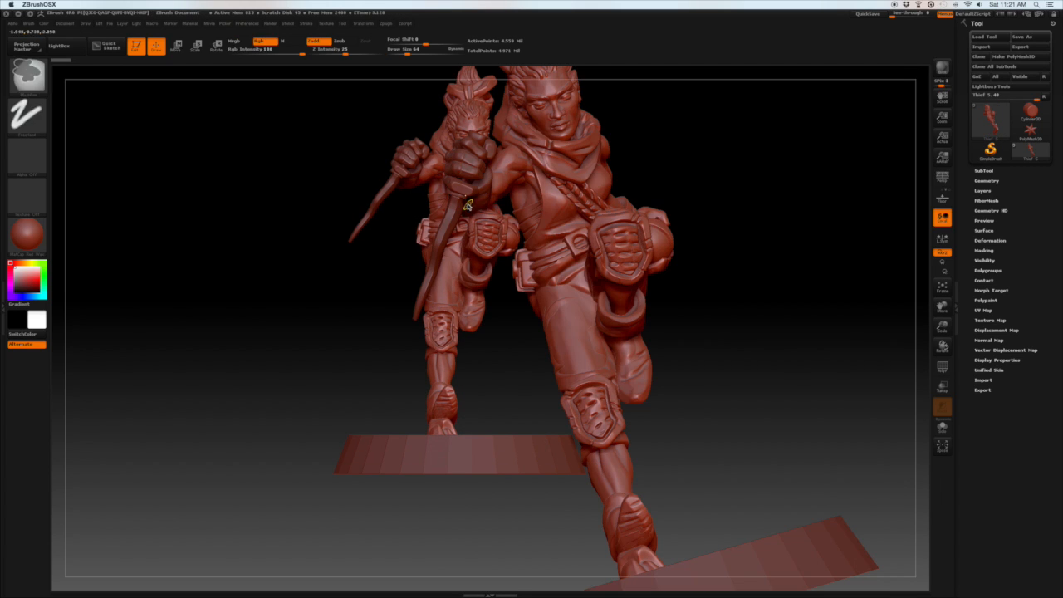
Clear the duplicate figure from the canvas and redraw the thief as a single editable model.
left_click(983, 171)
left_click(64, 24)
left_click_drag(512, 203, 515, 386)
key("t")
left_click_drag(772, 187, 664, 178)
Give the thief the orange material and frame the figure.
left_click(28, 236)
left_click(229, 318)
key("f")
Split the thief body at the waist into separate upper and lower subtools, deleting each hidden half and closing the holes.
mouse_move(399, 262)
left_mouse_down("ctrl+shift")
mouse_move(628, 206)
mouse_move(648, 249)
mouse_move(583, 375)
left_mouse_up("ctrl+shift")
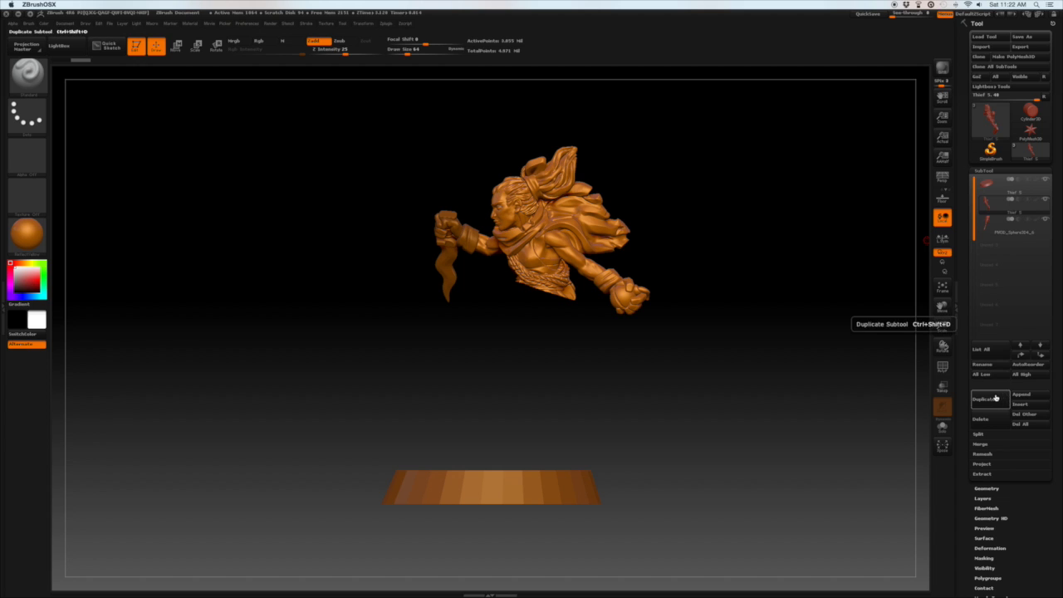
left_click(987, 488)
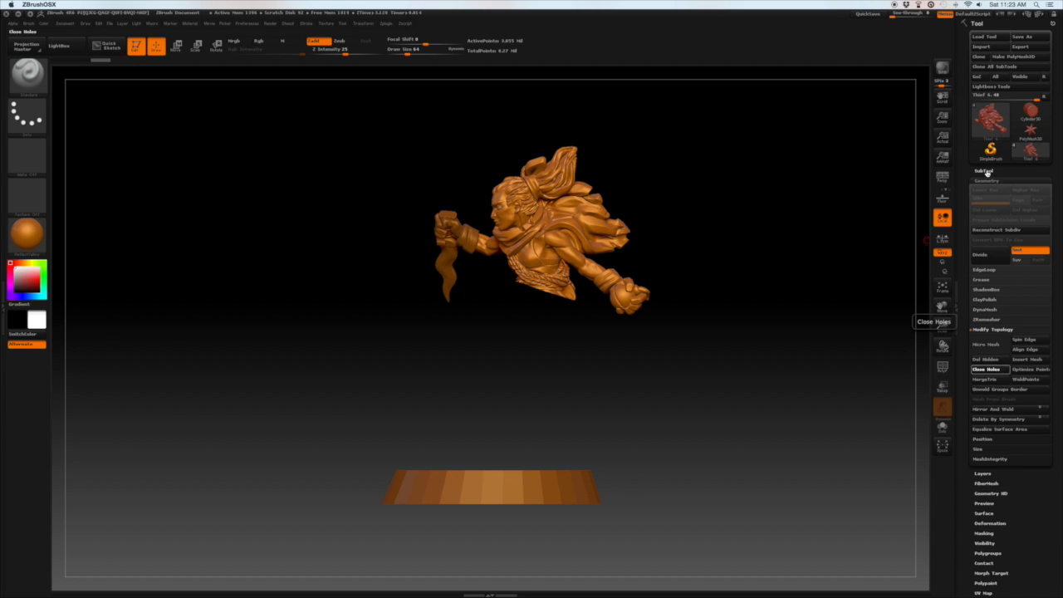
left_click(987, 173)
left_click(997, 222)
left_click_drag(503, 330, 528, 349, "ctrl+shift")
left_click(1044, 203)
left_click_drag(690, 246, 718, 270, "ctrl+shift")
left_click(999, 486)
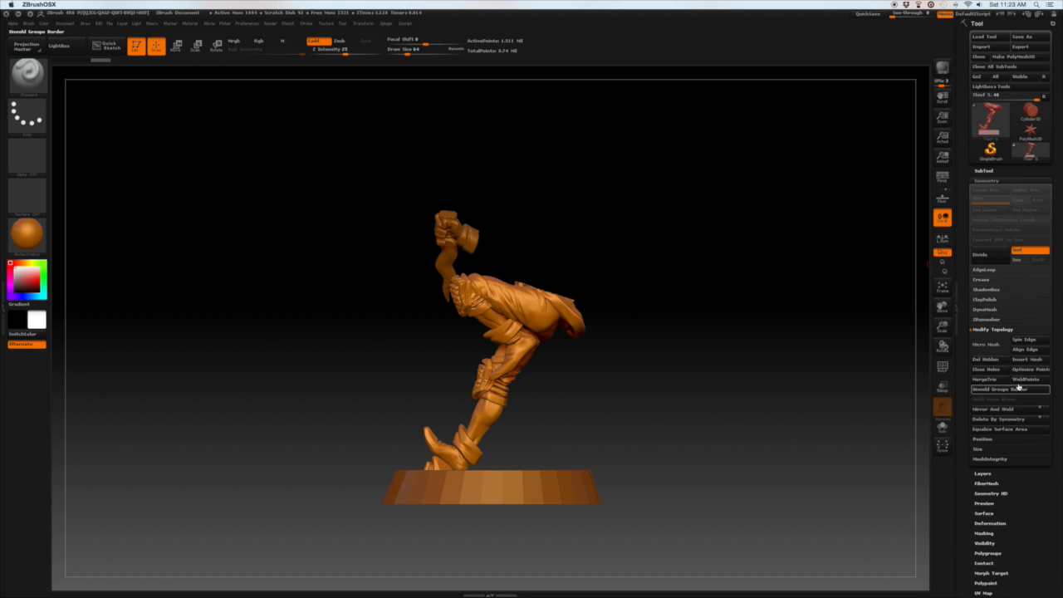
left_click(979, 375)
Try to DynaMesh the thief's lower-body subtool and check its surface.
left_click(984, 172)
left_click(993, 201)
left_click(989, 225)
left_click(996, 488)
left_click(991, 310)
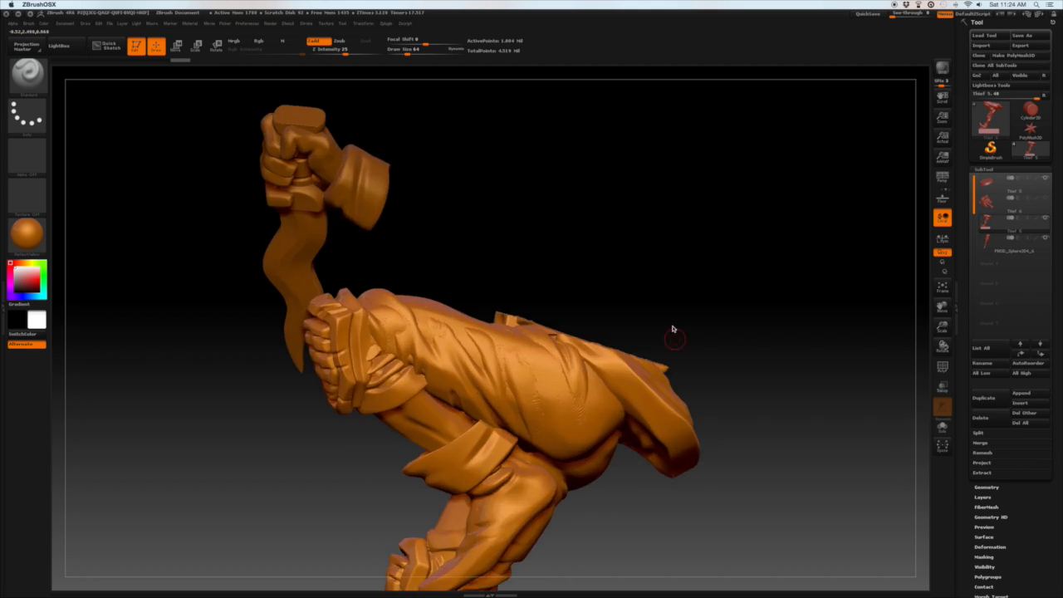
mouse_move(672, 330)
left_mouse_down()
mouse_move(752, 316)
mouse_move(683, 289)
mouse_move(706, 418)
mouse_move(504, 415)
left_mouse_up()
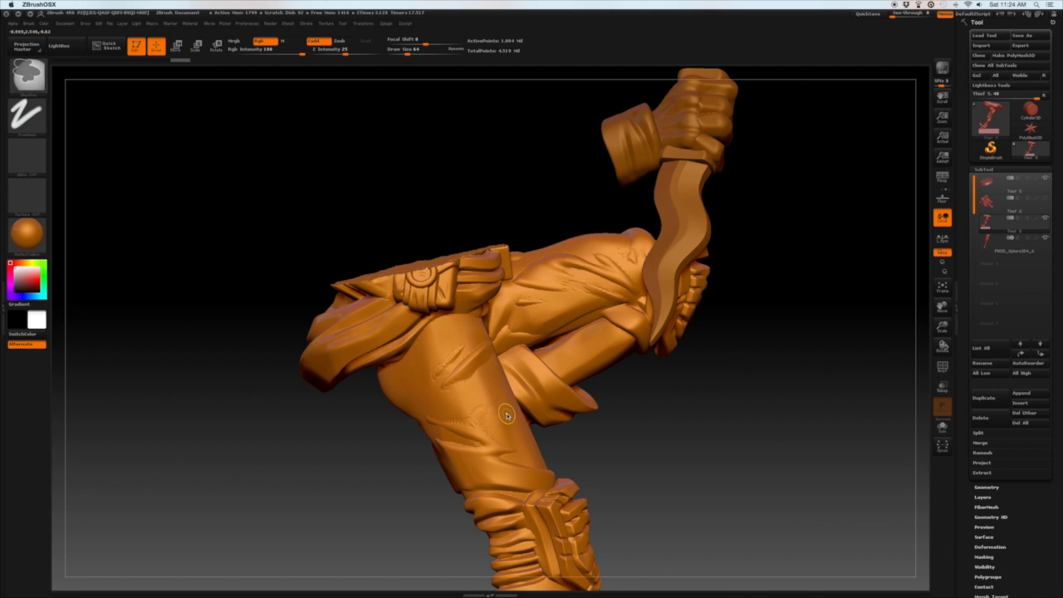
key("ctrl+z")
DynaMesh the lower-body subtool at a resolution of 1192.
left_click(986, 487)
left_click(1015, 339)
left_click_drag(759, 369, 788, 442, "ctrl")
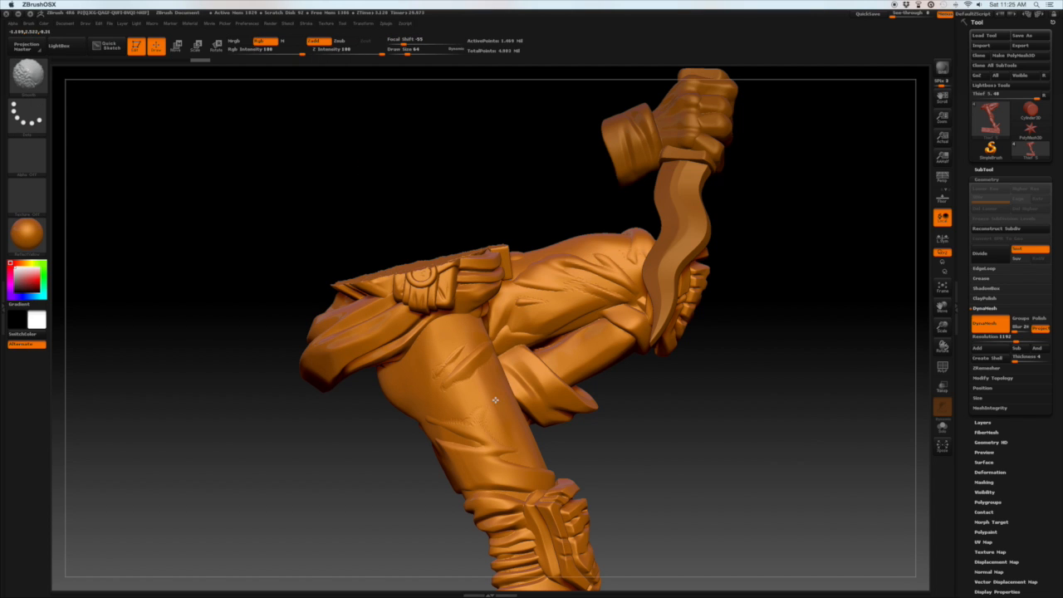
left_click_drag(357, 415, 187, 399)
mouse_move(847, 361)
left_mouse_down()
mouse_move(767, 373)
mouse_move(714, 416)
mouse_move(725, 458)
mouse_move(779, 246)
mouse_move(420, 239)
mouse_move(480, 504)
left_mouse_up()
left_click_drag(373, 424, 797, 395)
Select the upper-body subtool and DynaMesh it at a resolution of 1328.
left_click(987, 170)
left_click(1045, 204)
left_click(988, 202)
left_click(987, 222)
left_click(1010, 169)
key("Up")
left_click(982, 338)
left_click_drag(1016, 338, 1021, 338)
left_click_drag(797, 348, 856, 447, "ctrl")
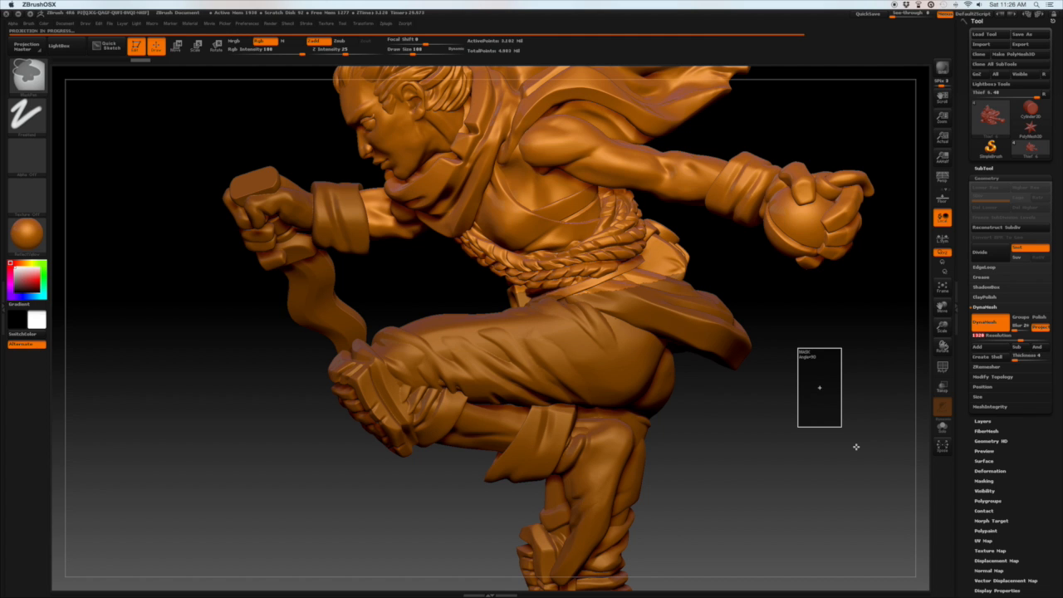
left_click_drag(856, 446, 856, 447, "ctrl")
Select the upper-body subtool on the model and save the tool.
left_click_drag(894, 268, 731, 291)
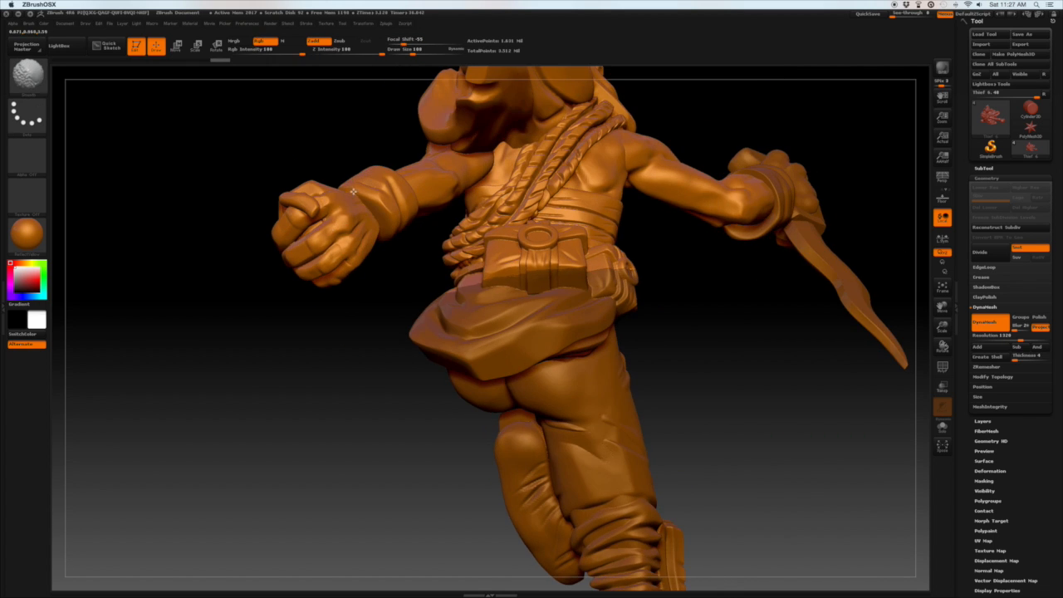
left_click_drag(739, 366, 731, 353, "alt")
left_click(624, 444, "alt")
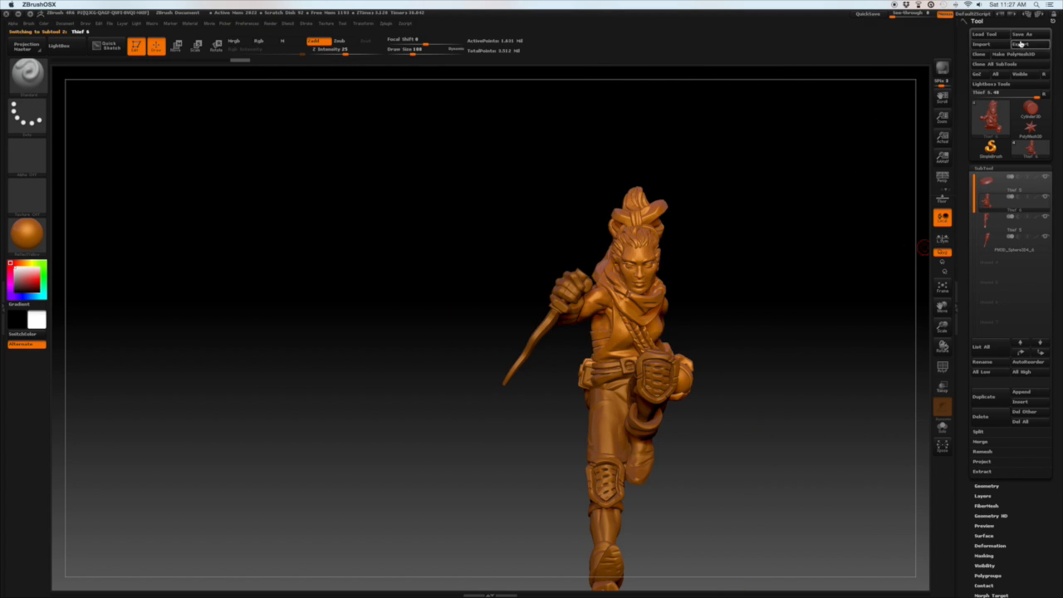
key("ctrl+s")
key("Return")
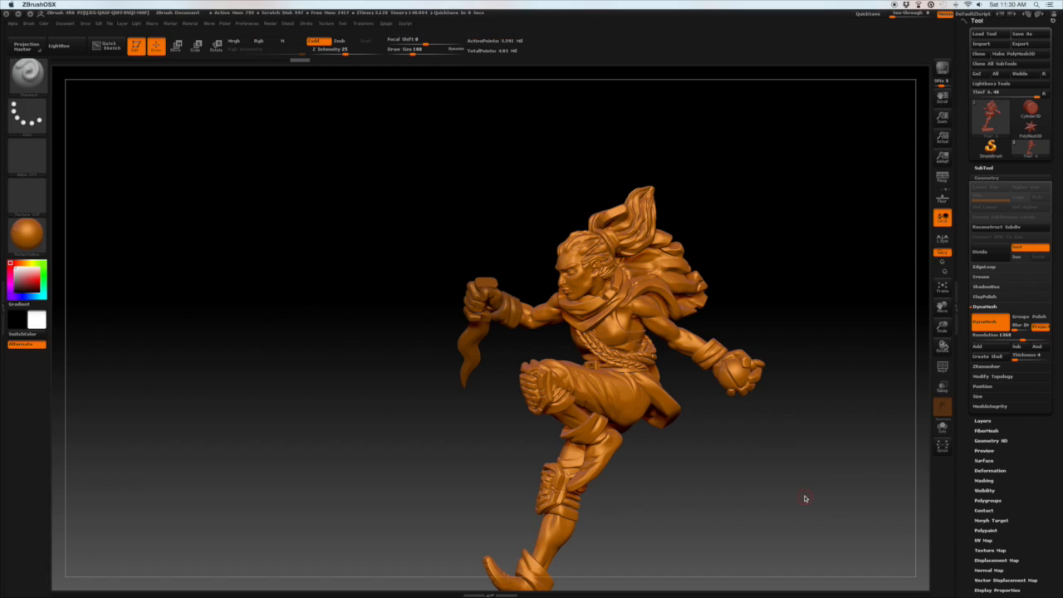
Set the brush draw size to 71 and smooth the merged body around the belt and thigh.
mouse_move(806, 499)
left_mouse_down()
mouse_move(738, 438)
mouse_move(809, 462)
mouse_move(583, 387)
mouse_move(832, 386)
left_mouse_up()
key("space")
mouse_move(465, 505)
left_mouse_down()
mouse_move(428, 527)
mouse_move(766, 487)
mouse_move(524, 361)
mouse_move(594, 420)
left_mouse_up()
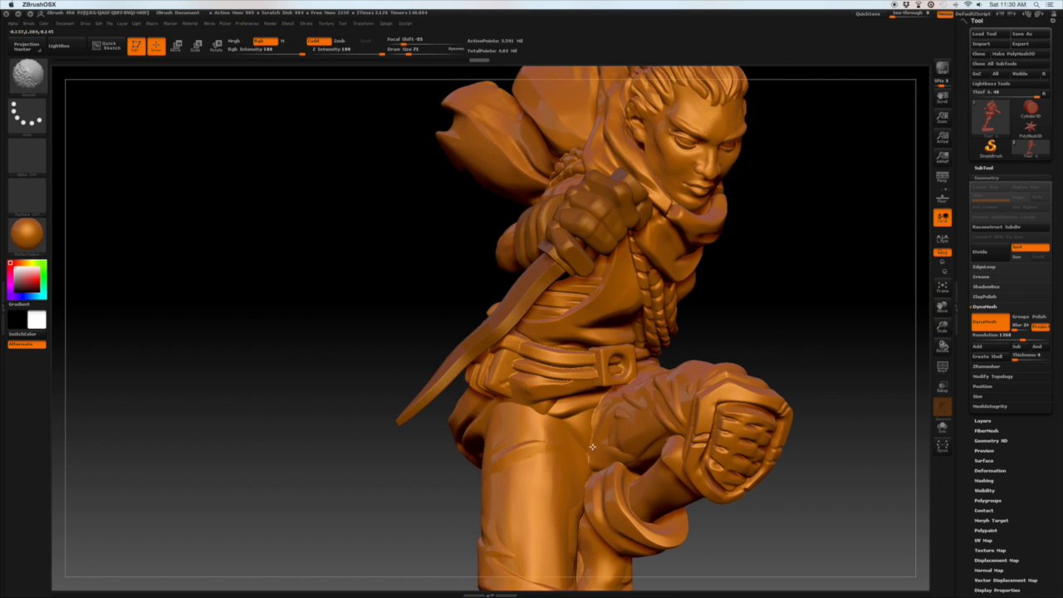
mouse_move(771, 319)
left_mouse_down()
mouse_move(764, 384)
mouse_move(598, 391)
left_mouse_up()
Delete the round base subtool from the thief tool.
left_click(983, 168)
left_click(1009, 201)
left_click(984, 417)
left_click(864, 438)
mouse_move(493, 499)
left_mouse_down("shift")
mouse_move(631, 502)
mouse_move(569, 403)
left_mouse_up("shift")
key("w")
mouse_move(692, 430)
left_mouse_down()
mouse_move(634, 417)
mouse_move(700, 387)
mouse_move(544, 391)
left_mouse_up()
key("q")
Dock the Zplugin palette beside the model and show its Decimation Master settings.
left_click(997, 186)
left_click(386, 24)
left_click(385, 35)
left_click(999, 96)
left_click(1001, 509)
left_click_drag(781, 432, 868, 426)
DynaMesh the dagger-arm subtool at a raised resolution and touch up its hand.
left_click_drag(1043, 544, 1044, 180)
left_click(988, 449)
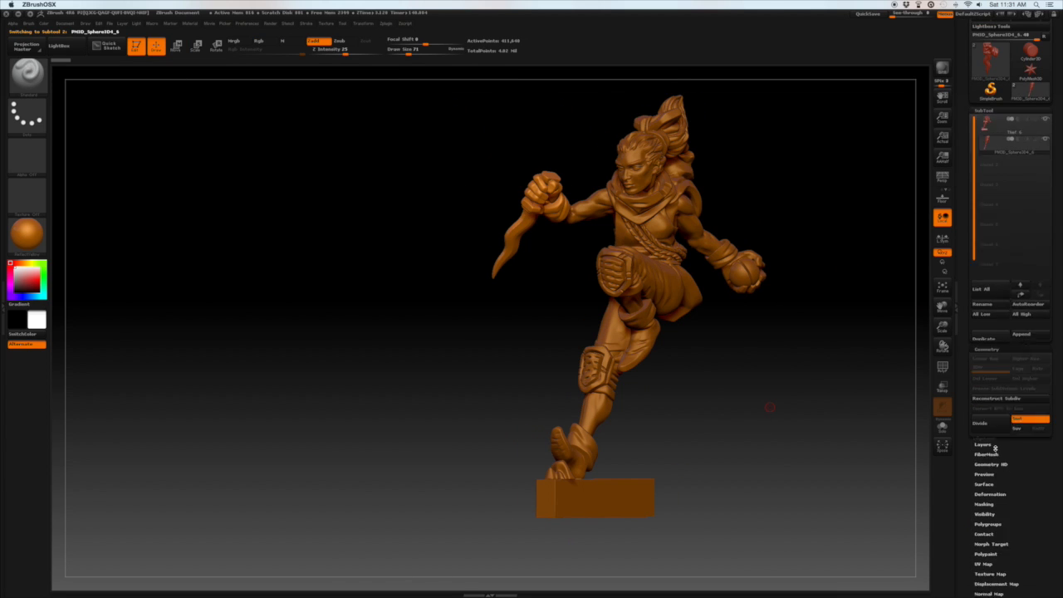
left_click_drag(987, 281, 995, 281)
mouse_move(755, 344)
left_mouse_down("ctrl")
mouse_move(819, 425)
mouse_move(836, 209)
mouse_move(544, 418)
mouse_move(524, 581)
left_mouse_up("ctrl")
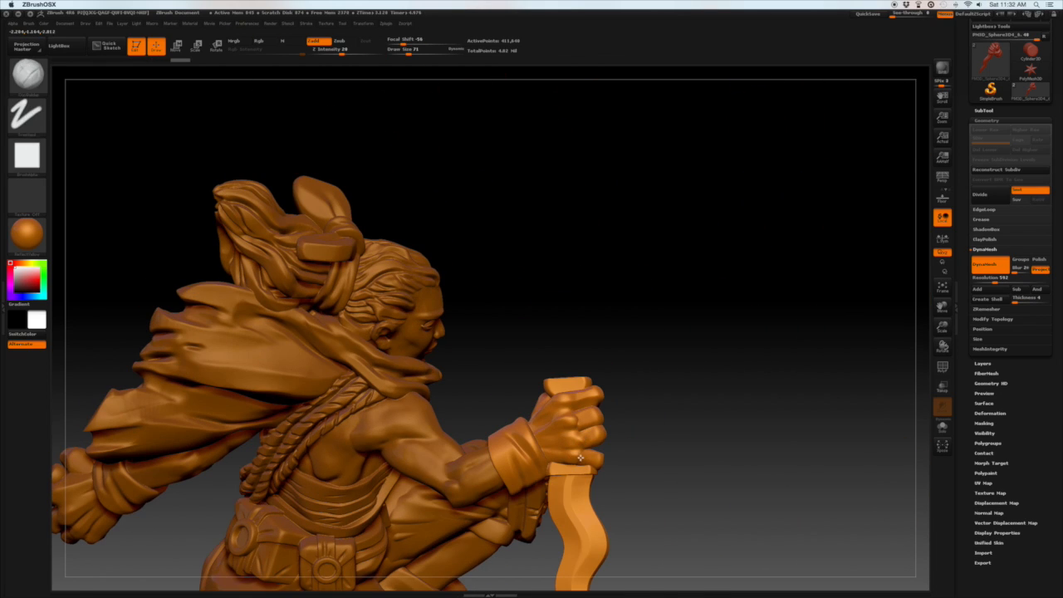
left_click_drag(577, 421, 583, 425)
mouse_move(655, 455)
left_mouse_down()
mouse_move(465, 452)
mouse_move(532, 523)
mouse_move(420, 398)
mouse_move(536, 410)
left_mouse_up()
Turn the dagger arm blade-up and place it over the rear end of the rectangular base, behind the standing leg.
left_click_drag(603, 287, 573, 207, "alt")
key("w")
left_click_drag(503, 337, 390, 286)
key("r")
left_click_drag(706, 340, 610, 336)
left_click_drag(602, 274, 700, 273)
key("w")
left_click_drag(466, 196, 562, 195)
left_click_drag(446, 133, 648, 392)
left_click_drag(500, 433, 387, 433, "shift")
left_click_drag(411, 433, 374, 433)
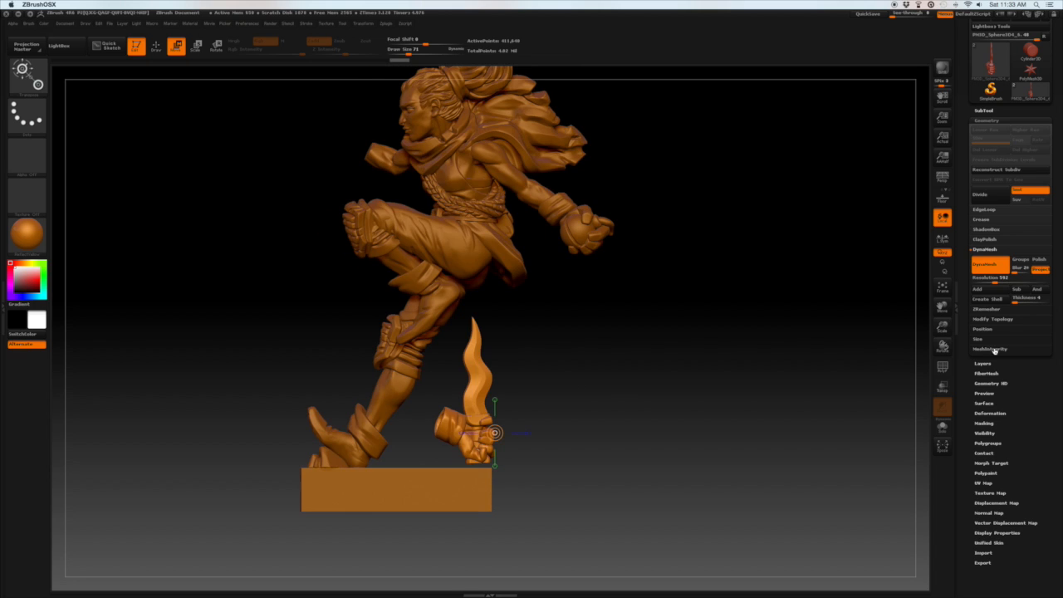
Append a small cylinder subtool and place it between the dagger hand and the rectangular base as a connector.
left_click(1020, 333)
left_click(847, 382)
left_click_drag(453, 241, 458, 546)
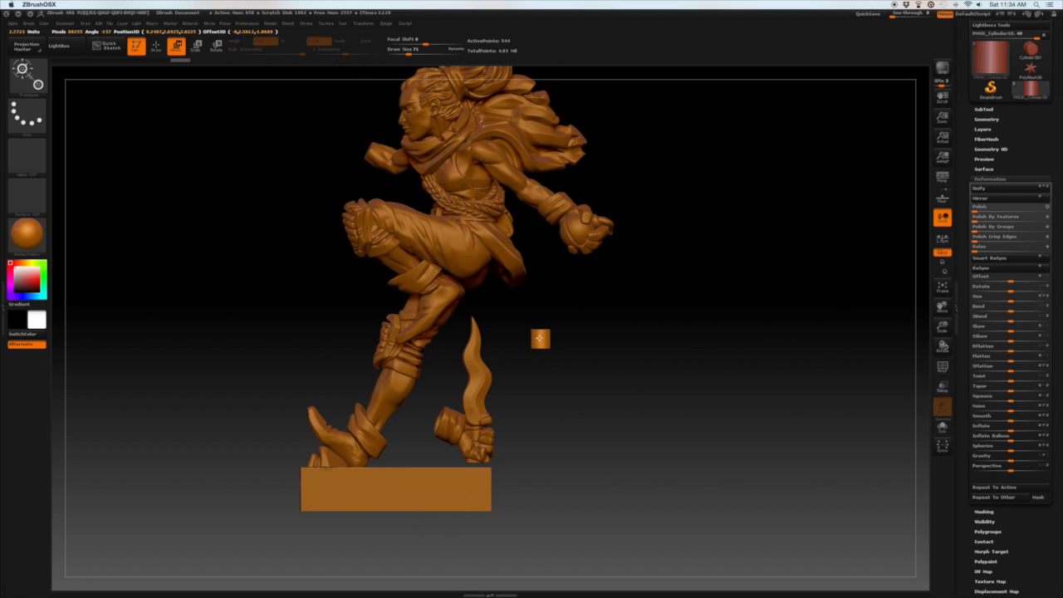
left_click_drag(539, 338, 477, 470)
left_click_drag(581, 374, 664, 202, "alt")
mouse_move(490, 352)
left_mouse_down()
mouse_move(558, 352)
mouse_move(487, 346)
left_mouse_up()
left_click_drag(855, 366, 760, 369)
Select the neighbouring piece and rotate it slightly to line it up with the connector cylinder.
left_click(573, 278, "alt")
key("r")
mouse_move(498, 346)
left_mouse_down()
mouse_move(512, 337)
mouse_move(515, 347)
left_mouse_up()
left_click_drag(814, 369, 741, 307, "shift")
Select the thief body subtool and save the tool as Thief 6 rapid.
left_click(984, 109)
left_click(990, 123)
left_click(957, 118)
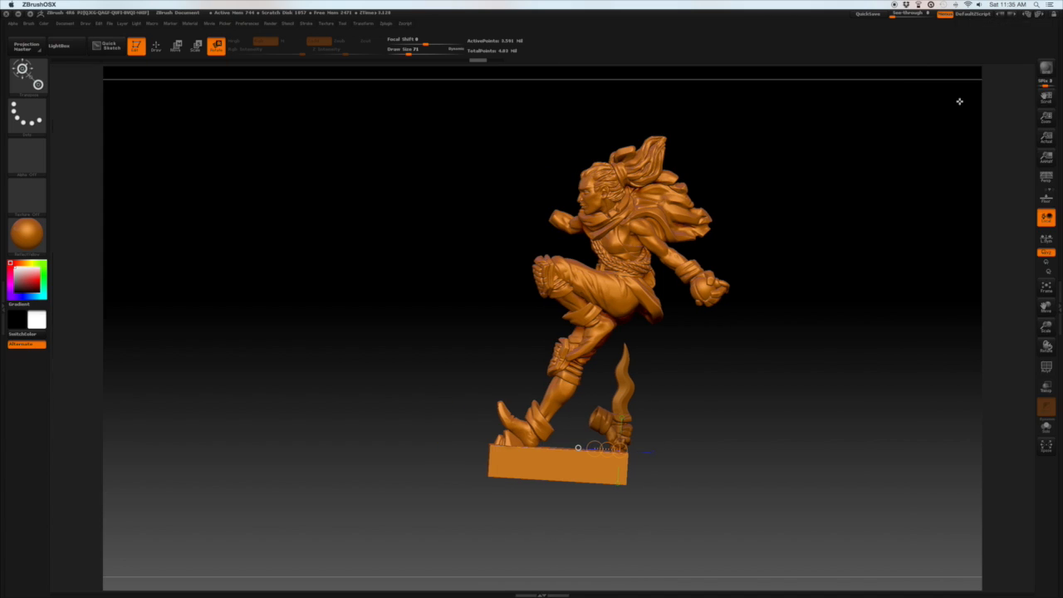
left_click(1059, 127)
left_click(1029, 140)
key("Return")
Merge the body, dagger arm and connector cylinder down into a single subtool.
left_click(985, 556)
left_click(840, 573)
left_click(986, 557)
left_click(840, 573)
DynaMesh the merged thief model into one continuous mesh.
left_click_drag(1001, 590, 1001, 349)
left_click(986, 369)
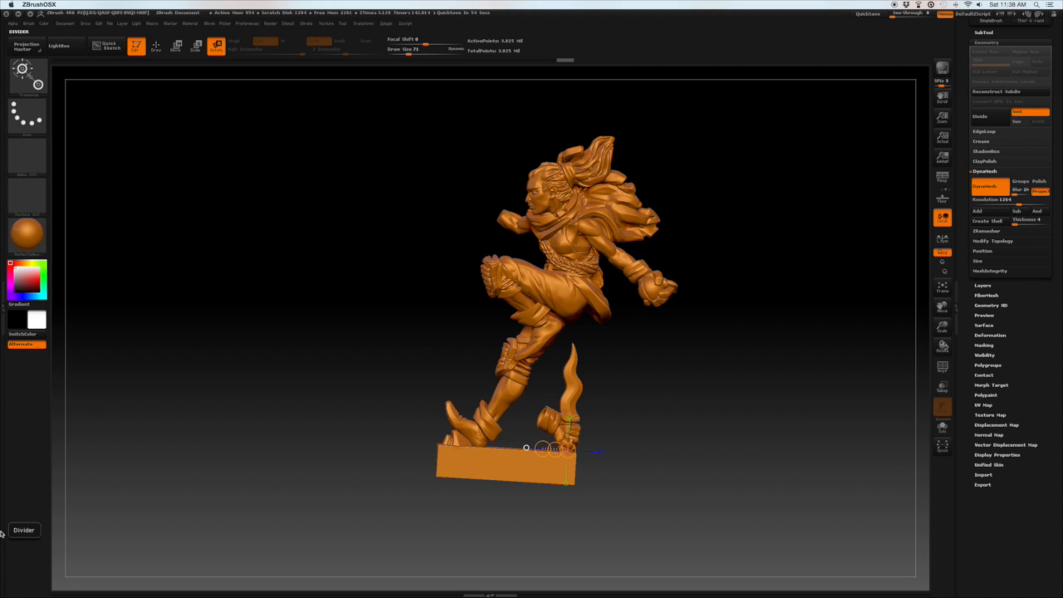
left_click_drag(694, 426, 418, 367, "alt")
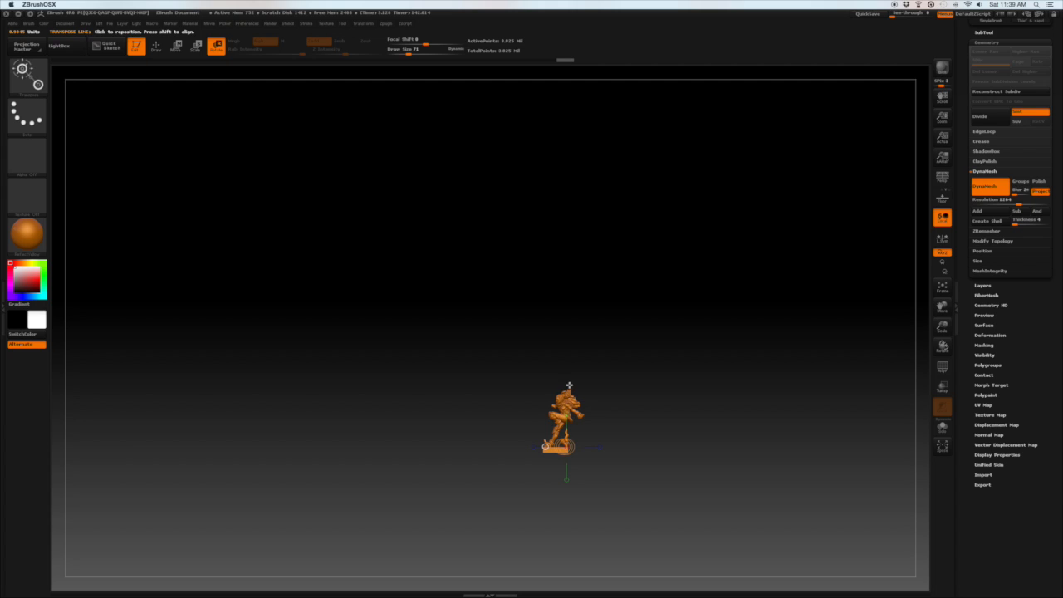
Cut the rectangular base straight along its edges with the curve cutting brush.
left_click_drag(965, 77, 966, 179)
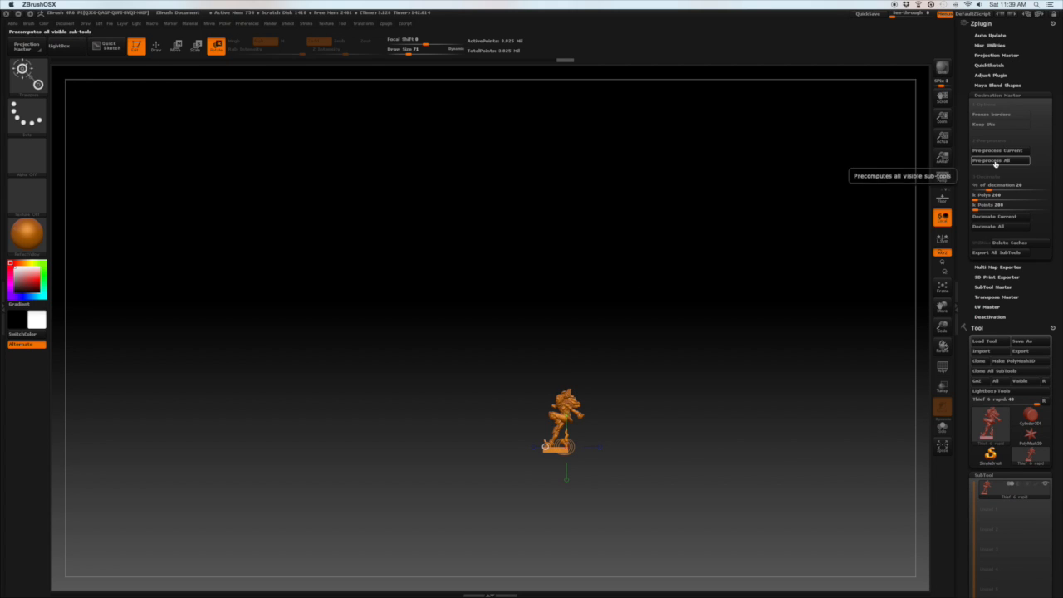
left_click(26, 73)
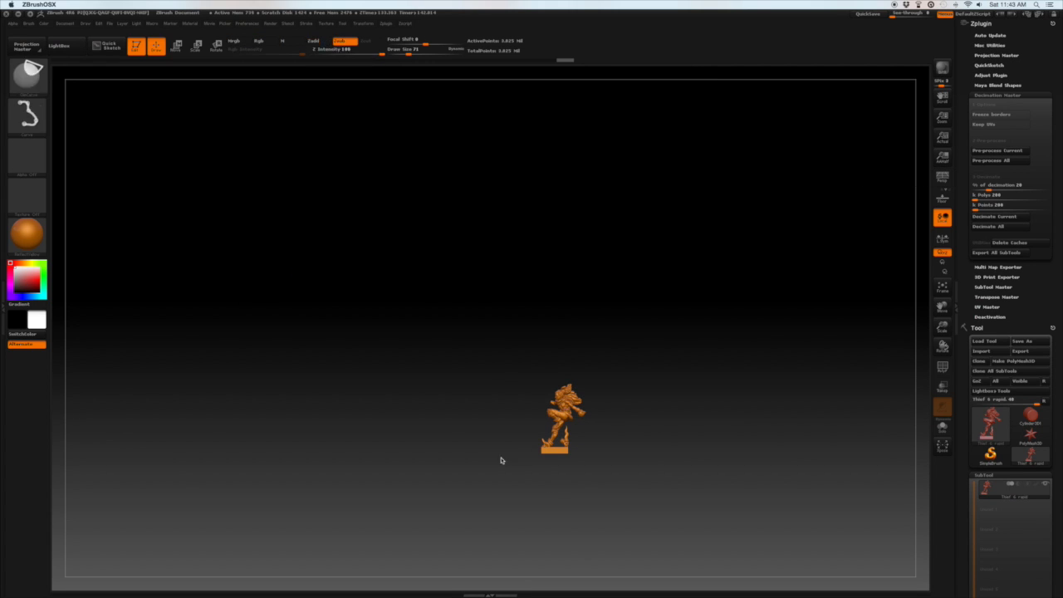
mouse_move(501, 460)
left_mouse_down()
mouse_move(551, 466)
mouse_move(550, 515)
left_mouse_up()
left_click_drag(367, 474, 296, 514, "ctrl+shift")
left_click_drag(847, 470, 205, 446, "ctrl+shift")
left_click_drag(750, 407, 597, 401, "alt")
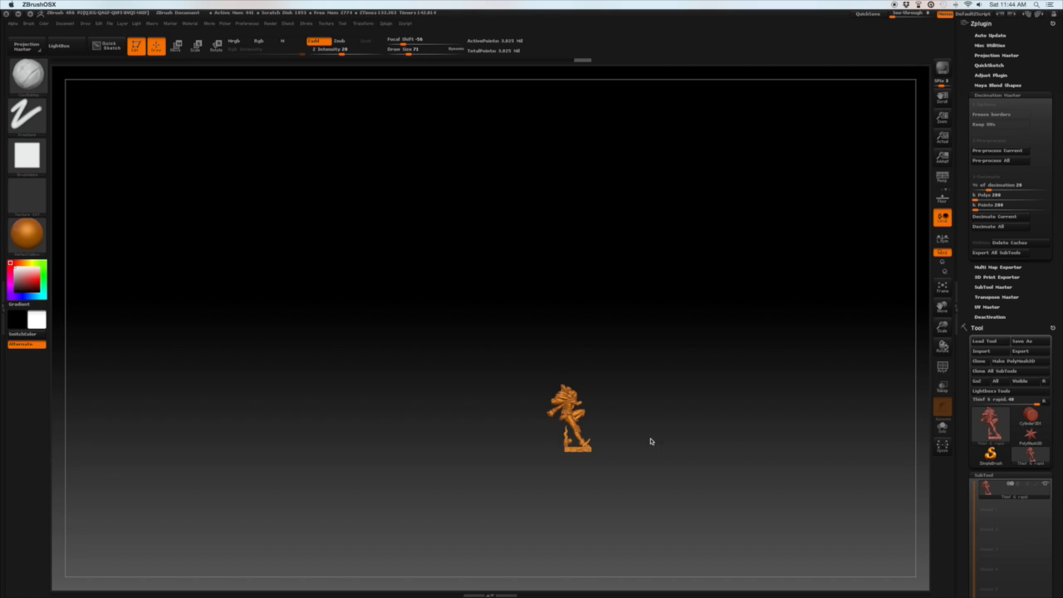
Decimate the merged, signed thief model with Decimation Master.
left_click_drag(651, 440, 730, 362, "alt")
left_click_drag(730, 362, 675, 435, "alt")
left_click(1007, 217)
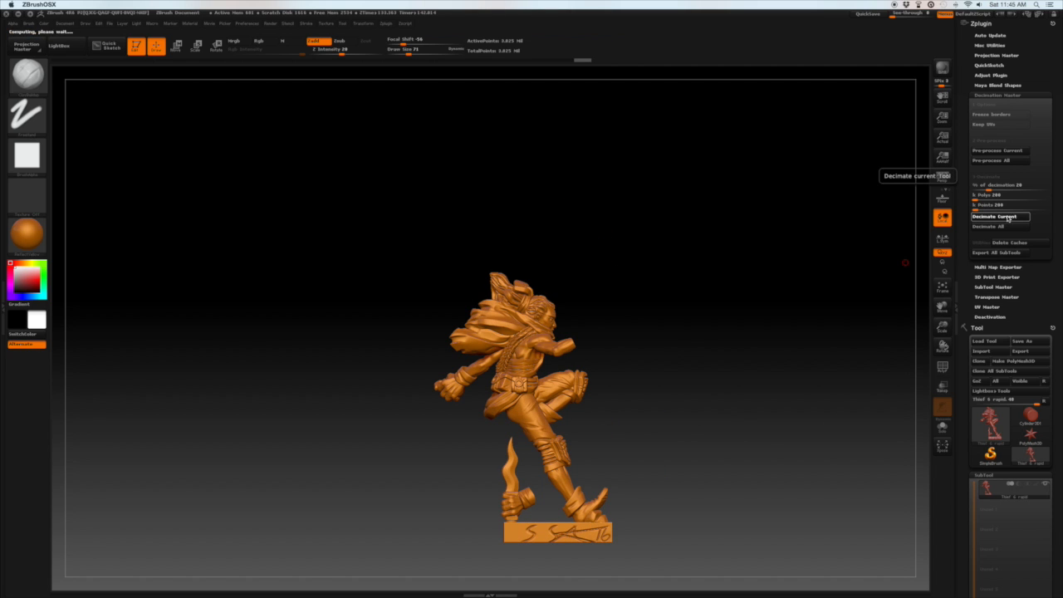
left_click(995, 217)
left_click_drag(764, 233, 878, 223, "alt")
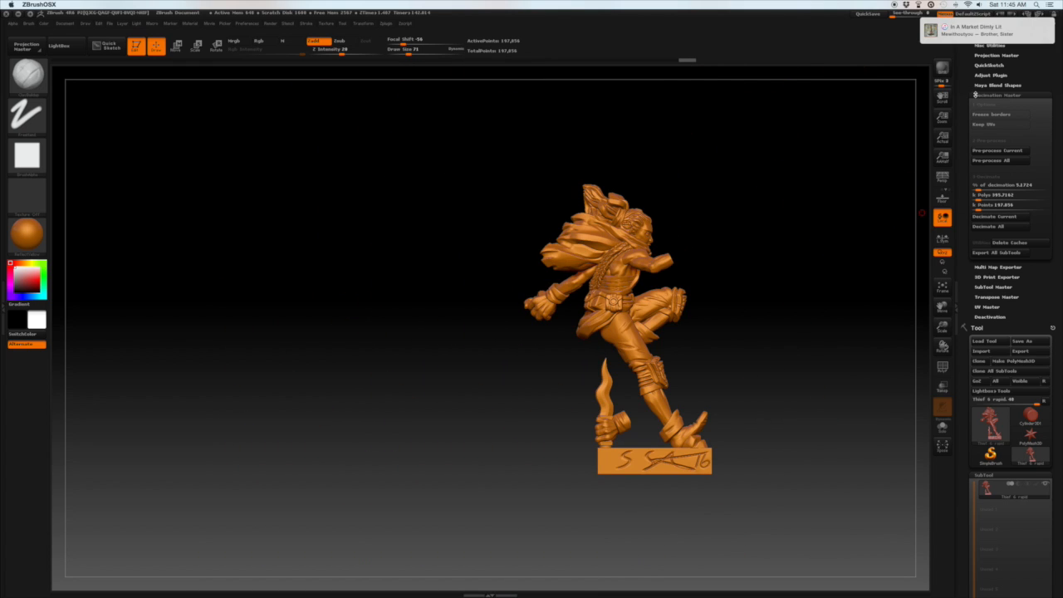
Update the 3D Print Exporter's size ratios and set the model's Y size to 38 mm.
left_click(996, 277)
left_click(986, 136)
left_click(1028, 161)
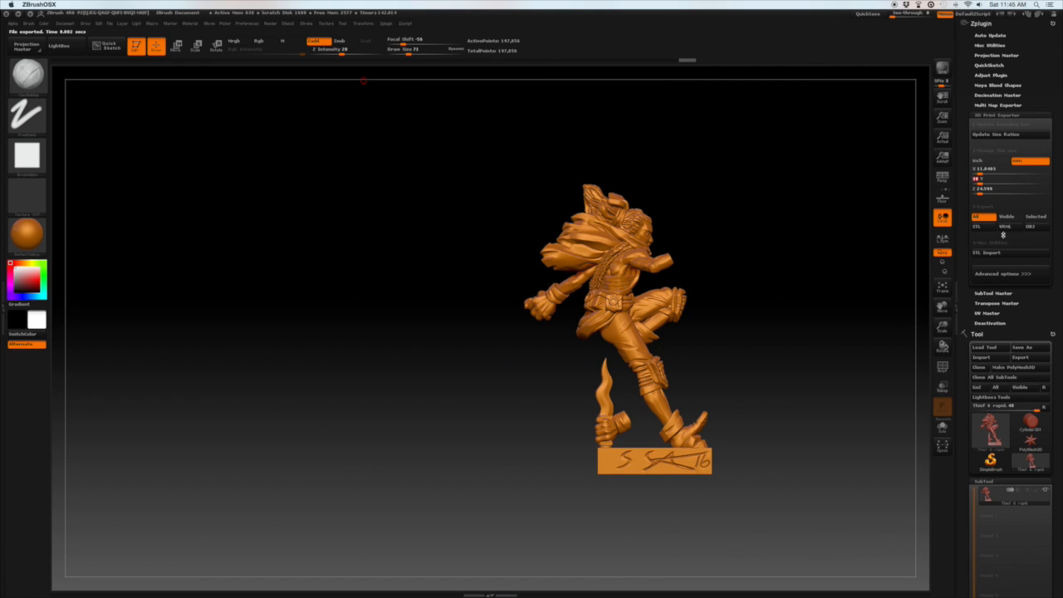
Export the print-sized model as the STL file Thief Rapid.
left_click(984, 229)
left_click(670, 220)
left_click(661, 349)
left_click(603, 151)
Launch netfabb Basic and open Thief Rapid.stl in it.
left_click(1038, 5)
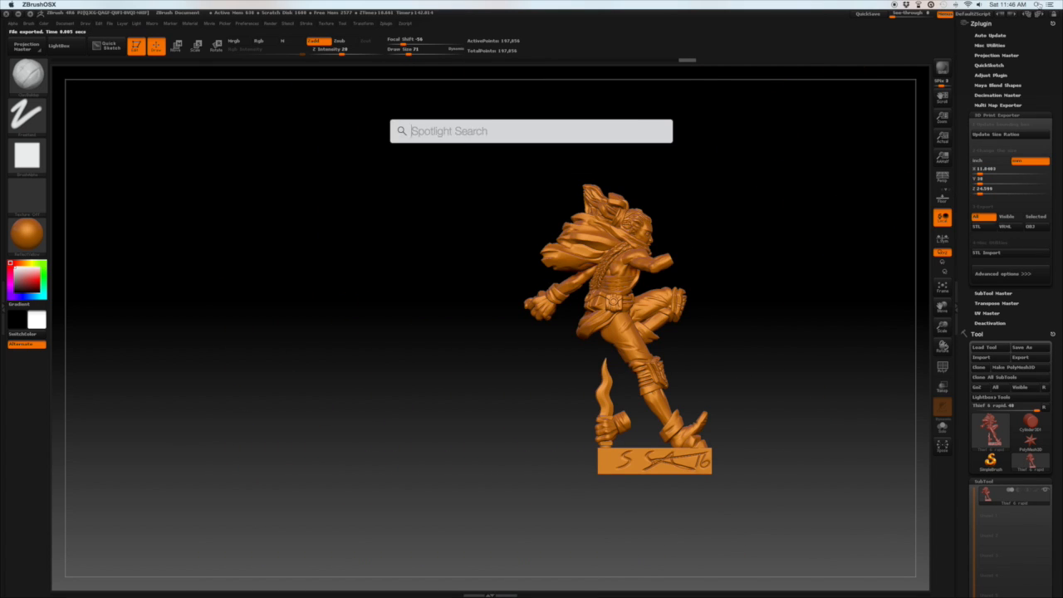
type("net")
key("Return")
left_click(79, 5)
left_click(94, 28)
left_click(532, 186)
left_click(656, 313)
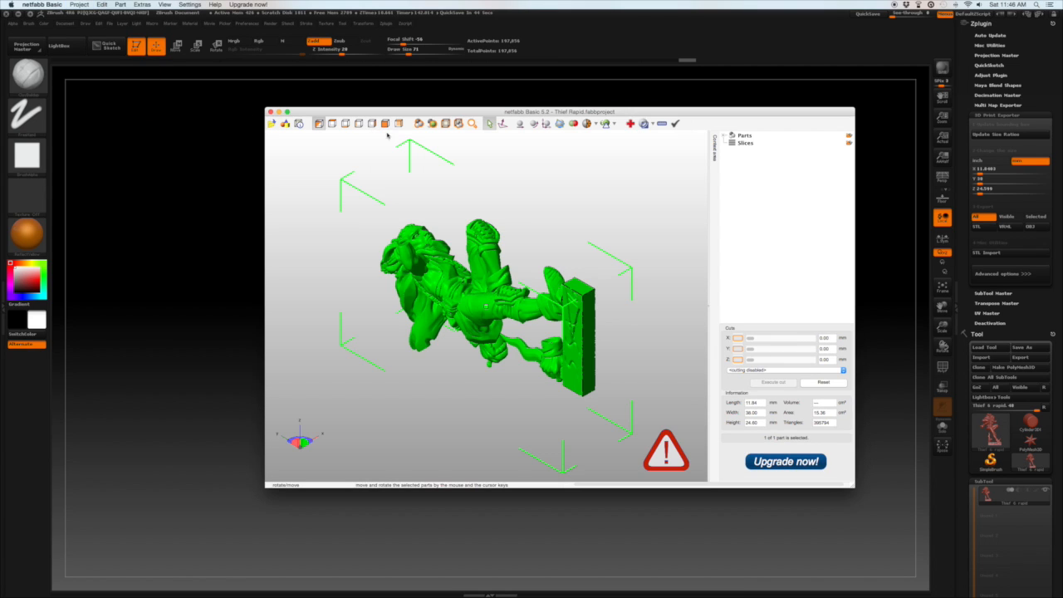
Run the automatic default repair on the Thief Rapid part and apply it, replacing the old part.
left_click(632, 125)
left_click(760, 474)
left_click(539, 324)
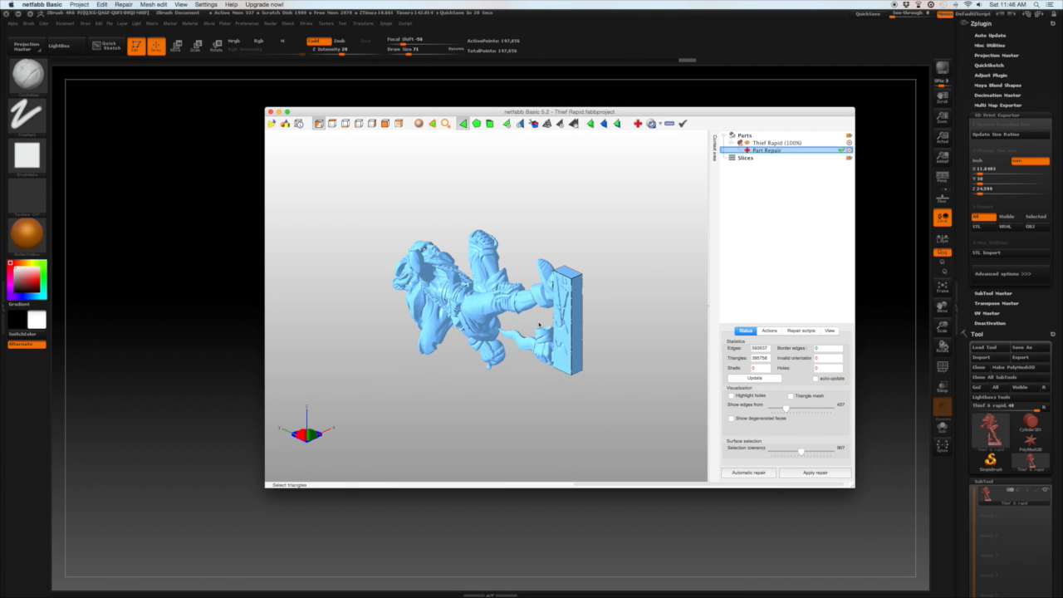
left_click(788, 473)
left_click(678, 342)
Export the repaired part to the Thief folder as Thief Rapid (repaired).stl, overwriting the existing file.
left_click(385, 123)
left_click(333, 124)
left_click(372, 124)
left_click(399, 124)
left_click(319, 124)
left_click(120, 5)
left_click(232, 108)
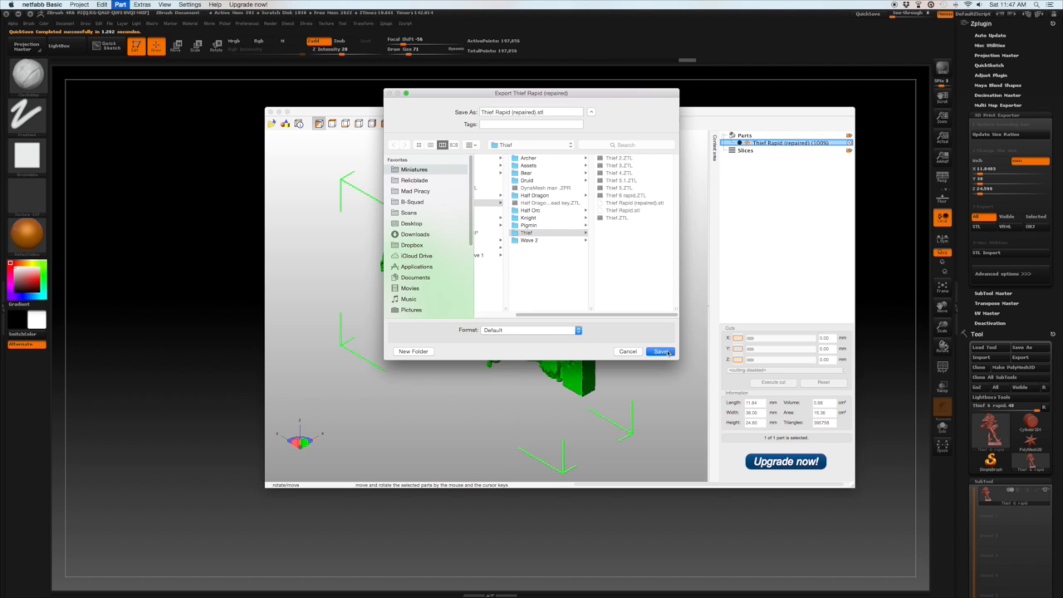
left_click(669, 354)
left_click(615, 322)
left_click(594, 335)
Measure the distance from the standing foot to the eyes in the front view.
left_click(663, 124)
left_click(345, 124)
left_click(332, 124)
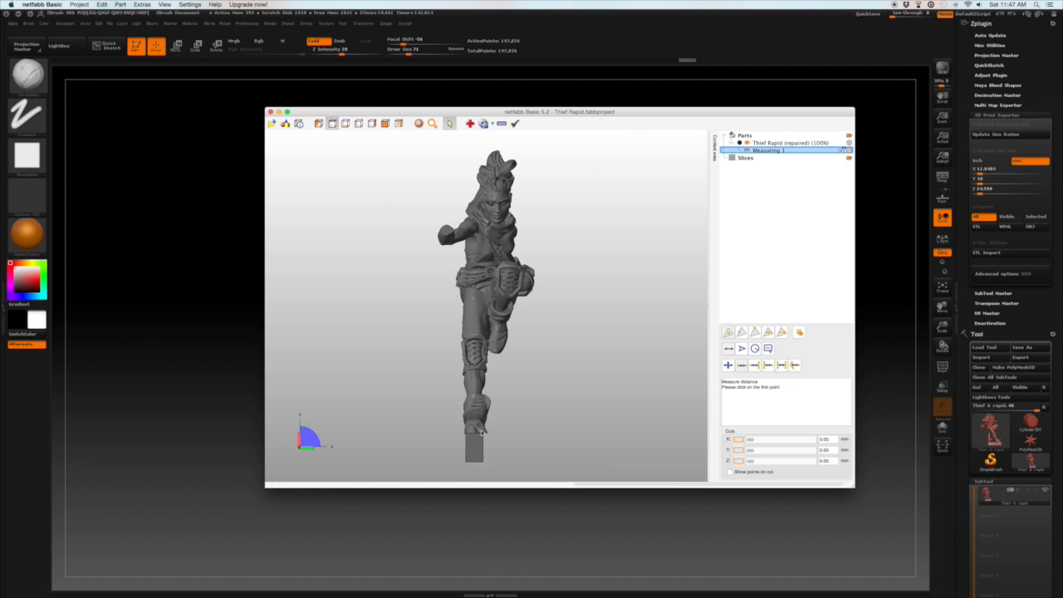
left_click(481, 430)
left_click(485, 205)
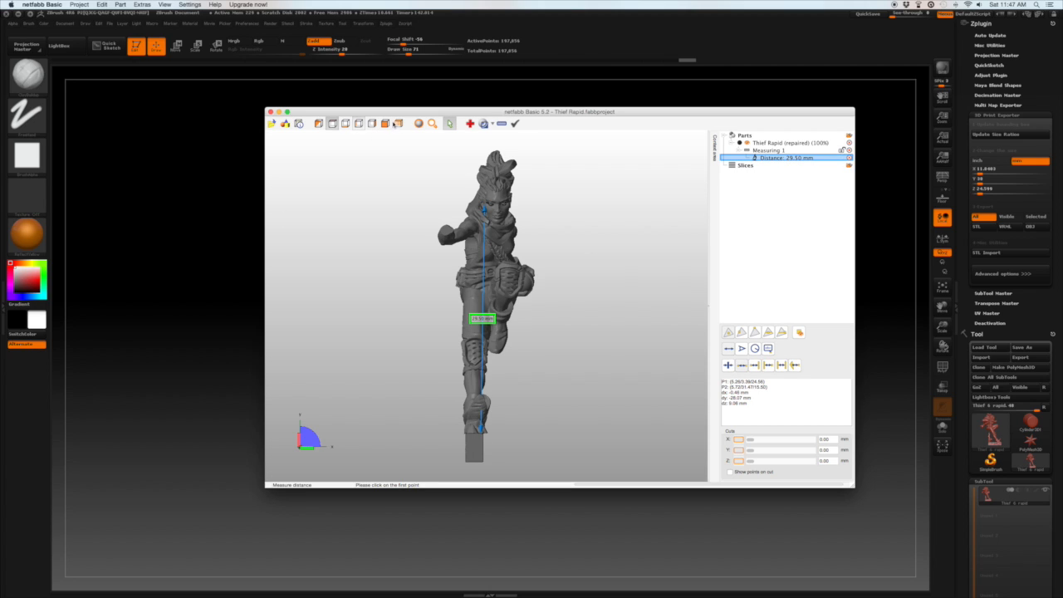
Measure the distance from the top of the base to the face in the side view.
left_click(372, 124)
left_click(363, 271)
left_click(588, 278)
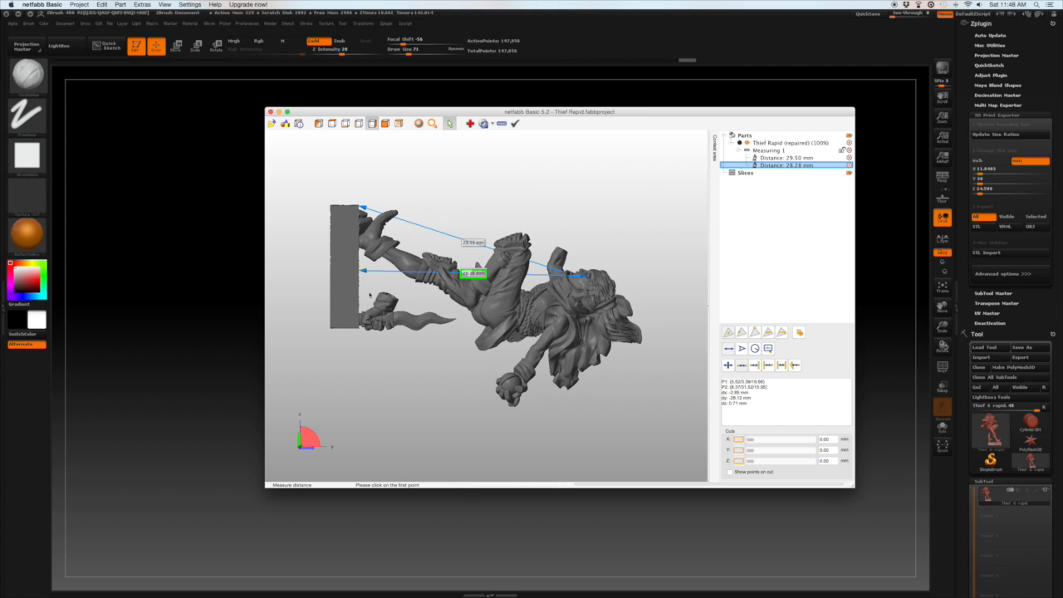
Measure the base's height in the side view and its thickness in the view from below.
left_click(332, 280)
left_click(385, 124)
left_click(466, 218)
left_click(484, 218)
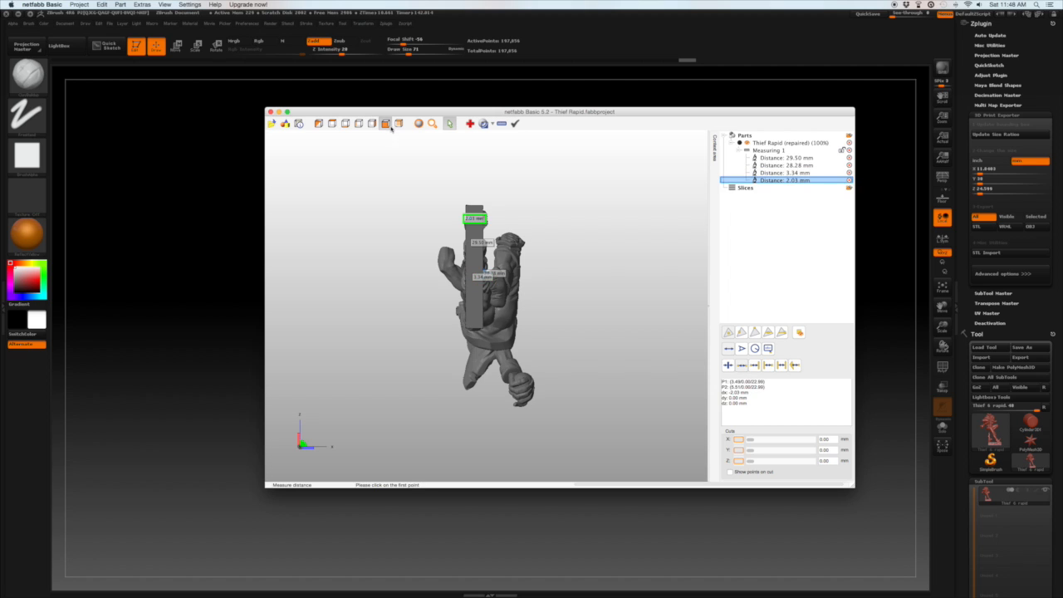
Add the Knight Body part from the All Parts folder to the project for a size comparison.
left_click(332, 124)
left_click(779, 158)
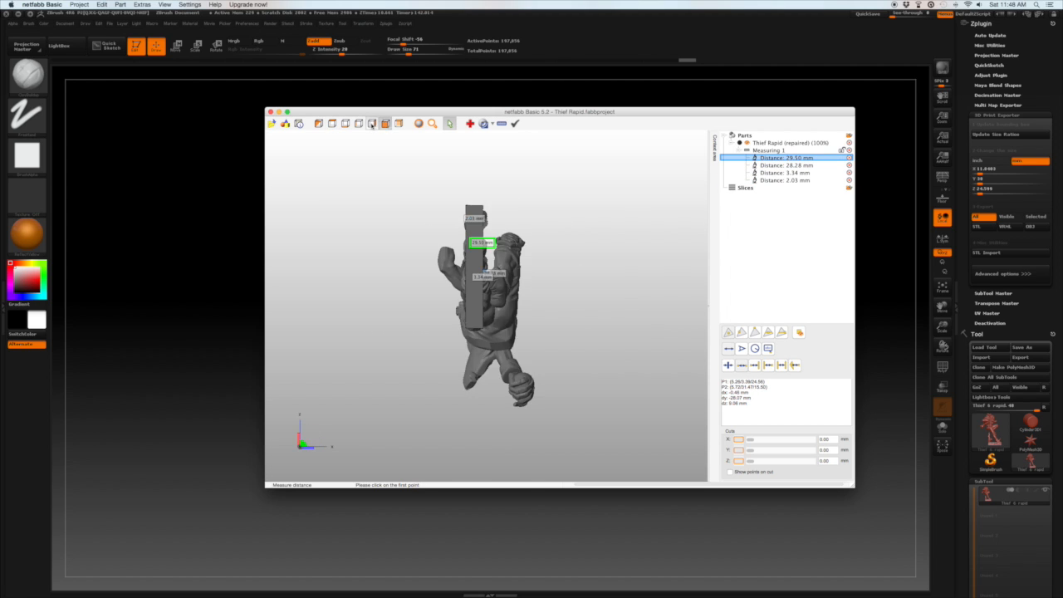
left_click(517, 223)
left_click(598, 200)
left_click(546, 193)
left_click(543, 222)
left_click(515, 230)
left_click(612, 155)
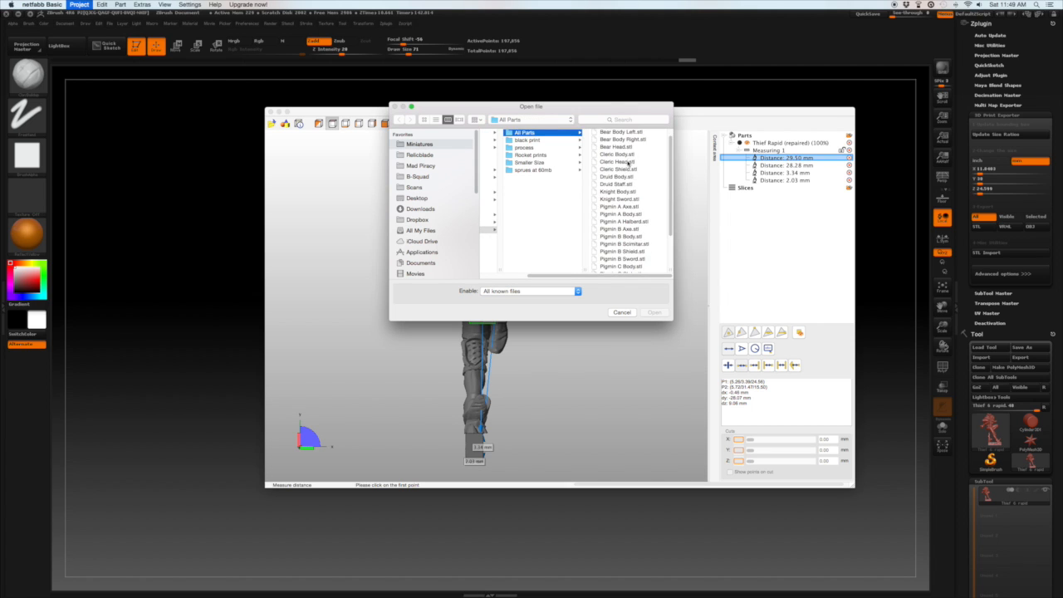
left_click(619, 151)
left_click(654, 313)
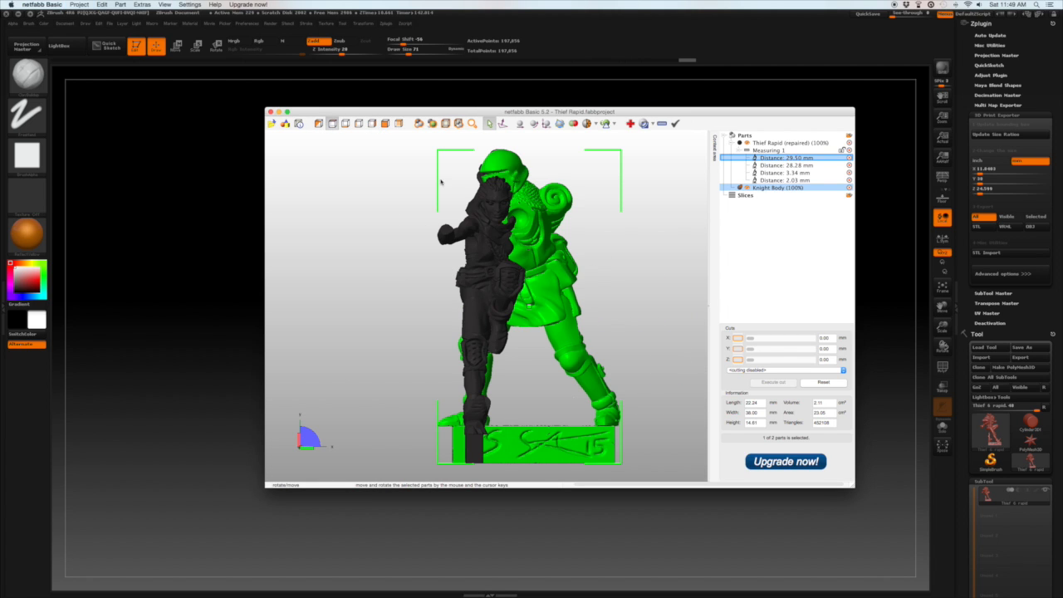
Translate the Knight Body by -0.5 mm along Y twice to line it up with the thief.
left_click(358, 123)
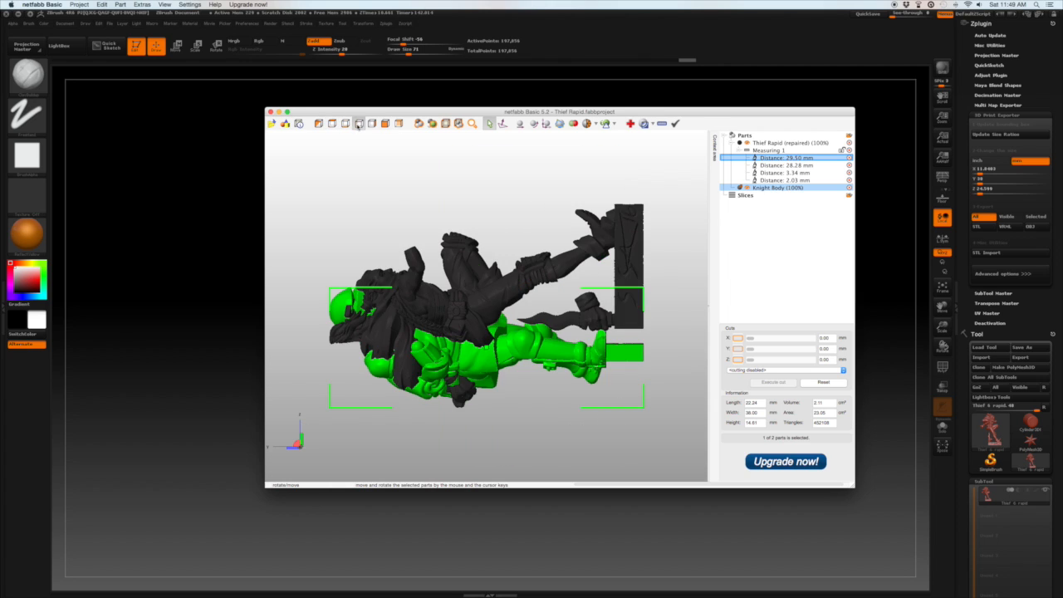
left_click(521, 124)
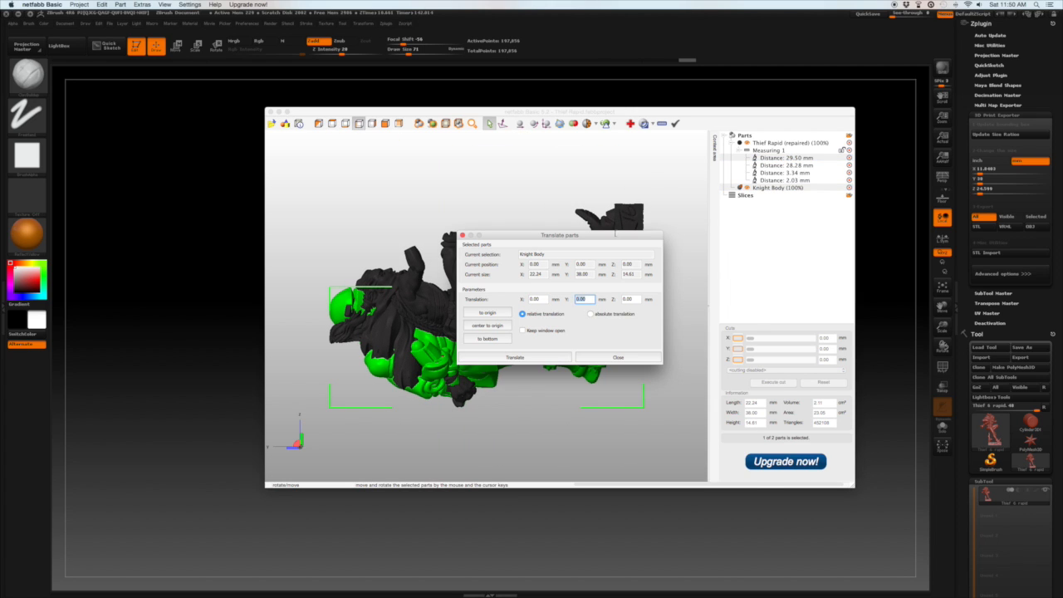
left_click_drag(615, 238, 671, 440)
key("Return")
left_click(518, 125)
key("Tab")
type("-.5")
key("Return")
left_click(519, 124)
key("Tab")
type("-.5")
key("Return")
Compare the proportions of the overlapping thief and knight from the side, front and angled views.
left_click(386, 124)
left_click(373, 124)
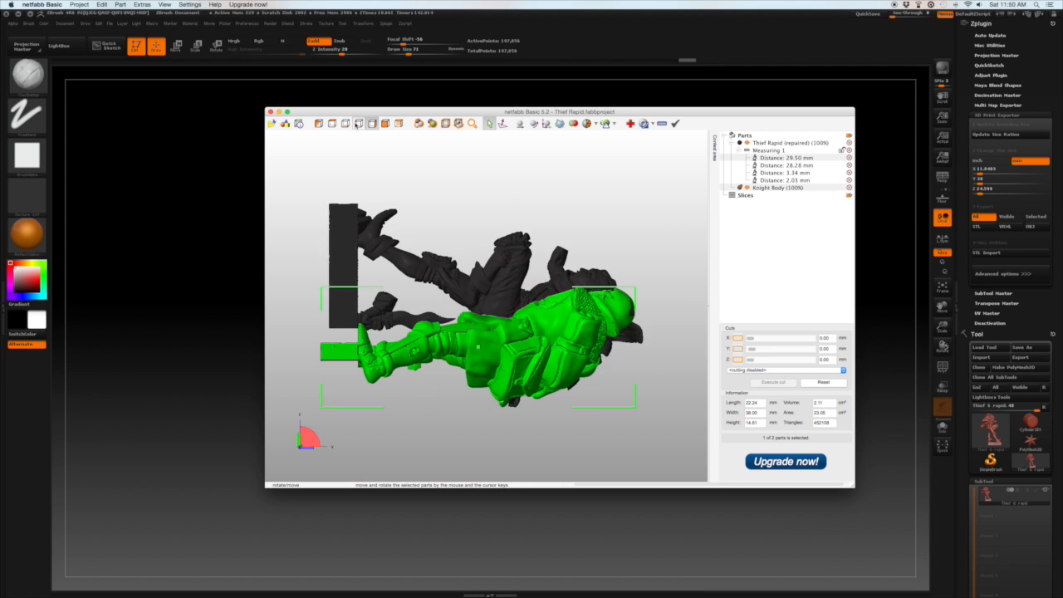
left_click(332, 124)
right_click_drag(588, 279, 688, 273)
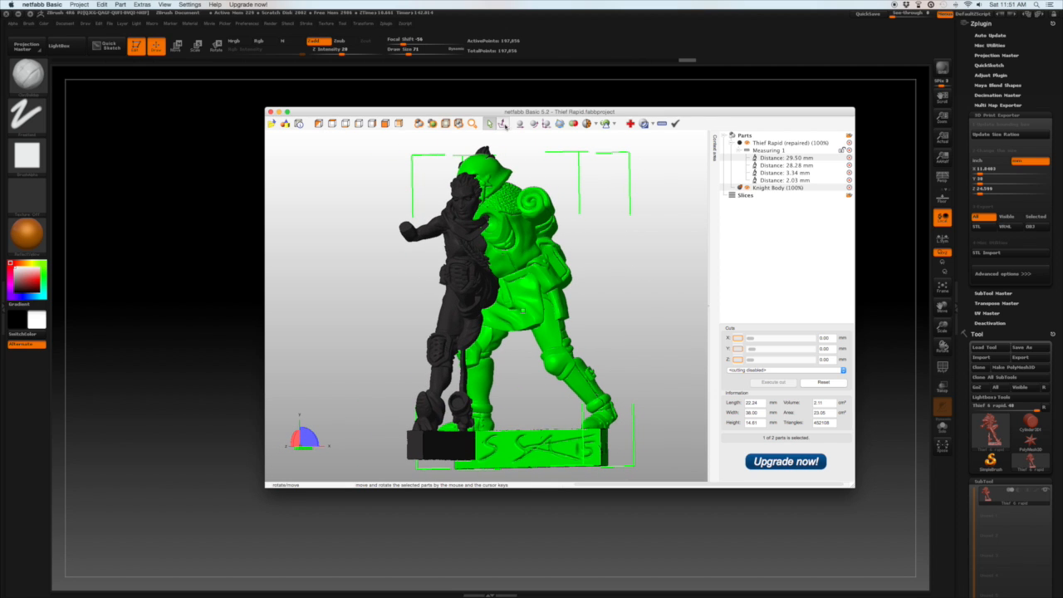
left_click(515, 123)
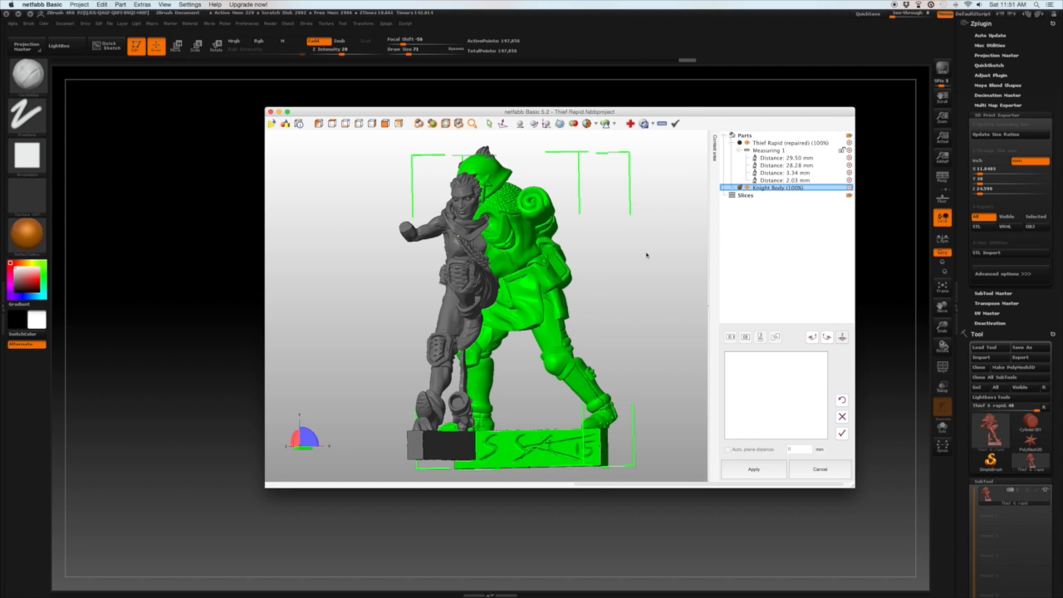
left_click(359, 123)
left_click(372, 124)
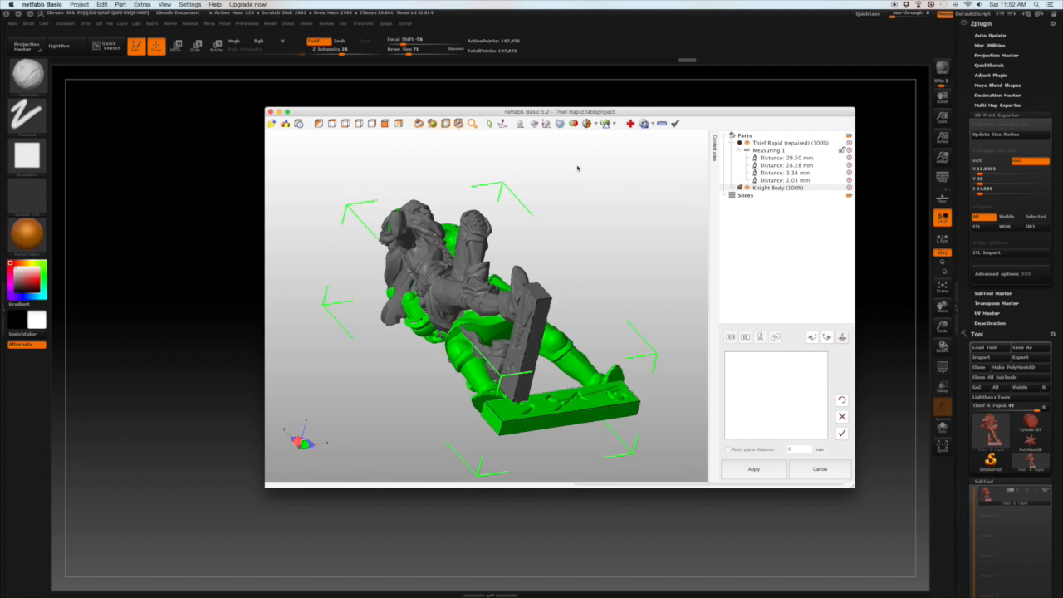
left_click(360, 123)
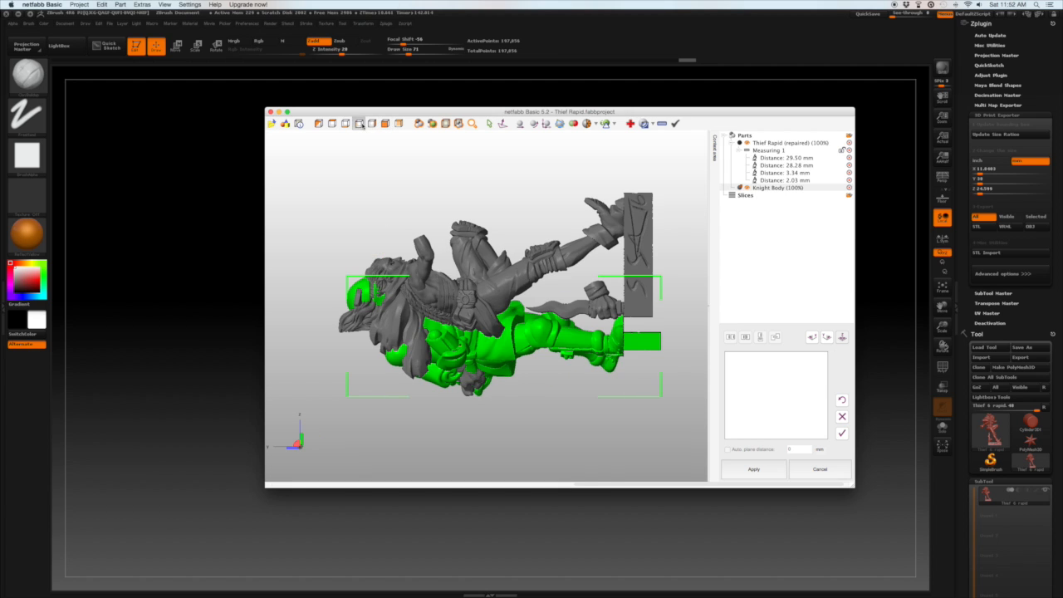
Scale the Thief Rapid (repaired) part up proportionally in two passes to a Y size of 40 mm.
left_click(841, 143)
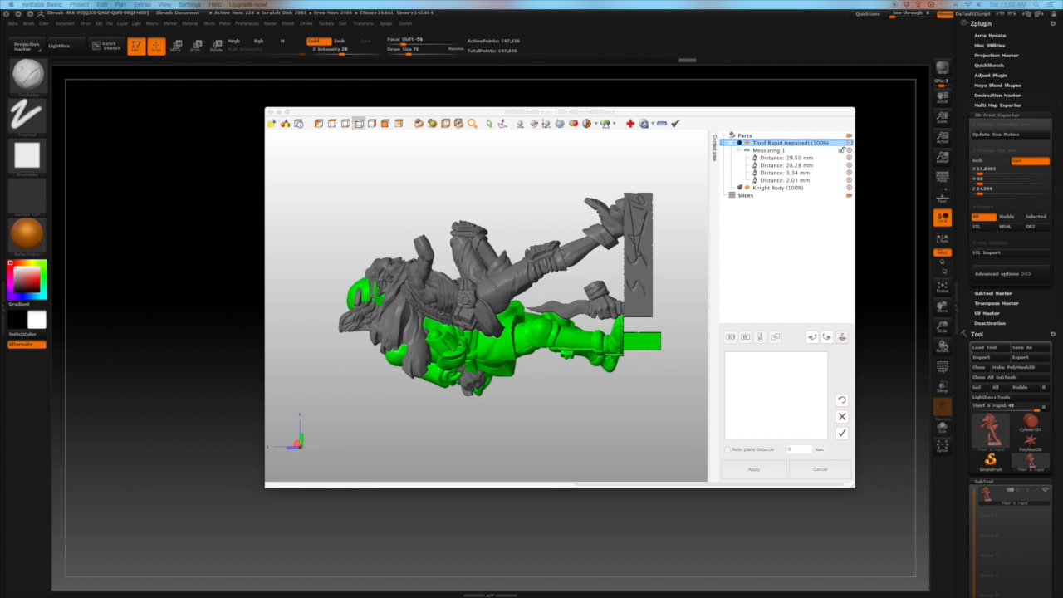
left_click(399, 124)
left_click(333, 123)
right_click_drag(389, 263, 429, 267)
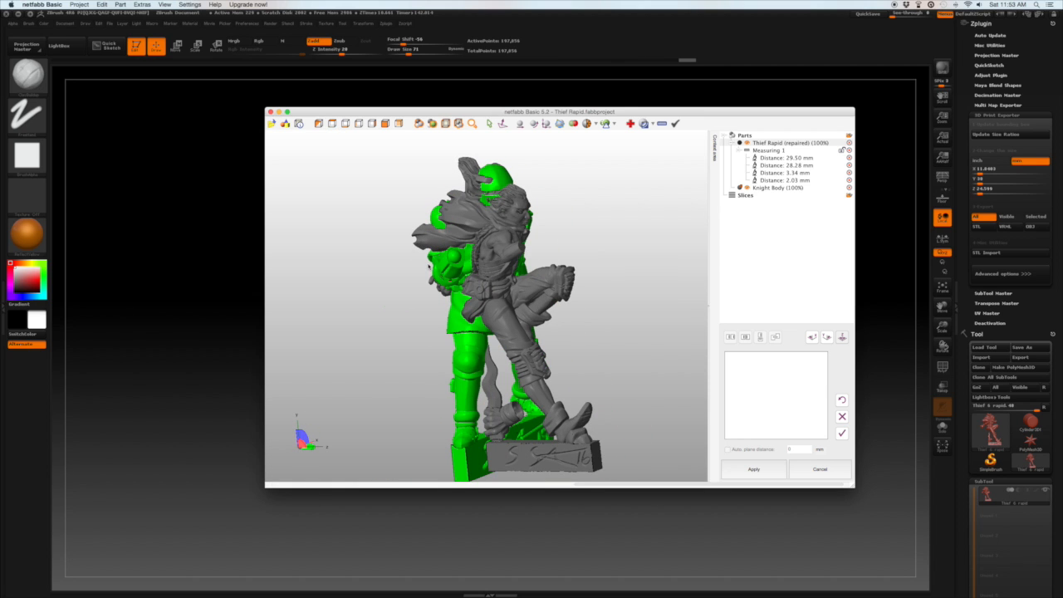
left_click(604, 124)
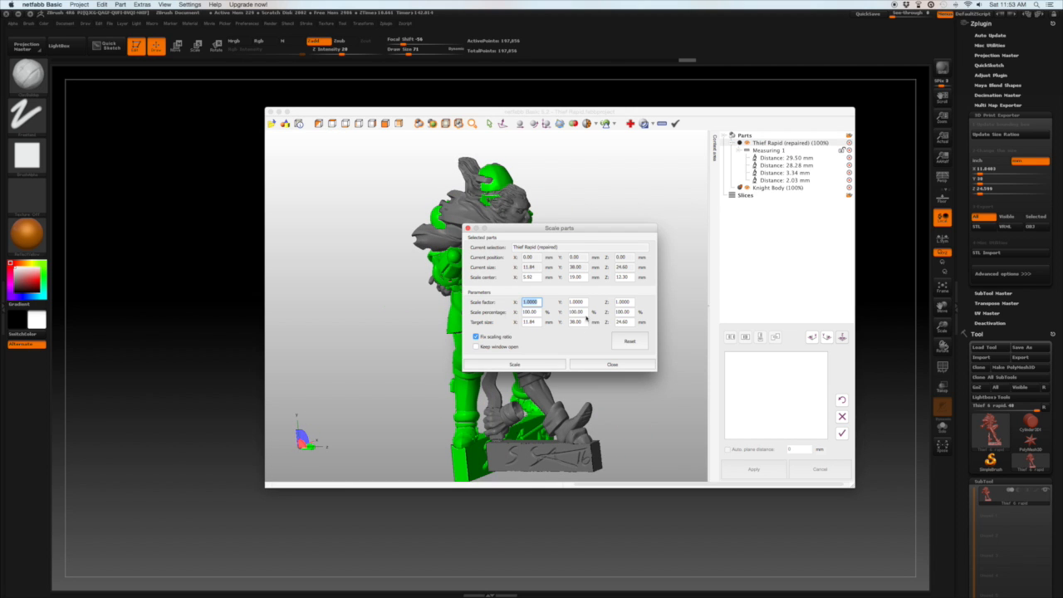
left_click(548, 363)
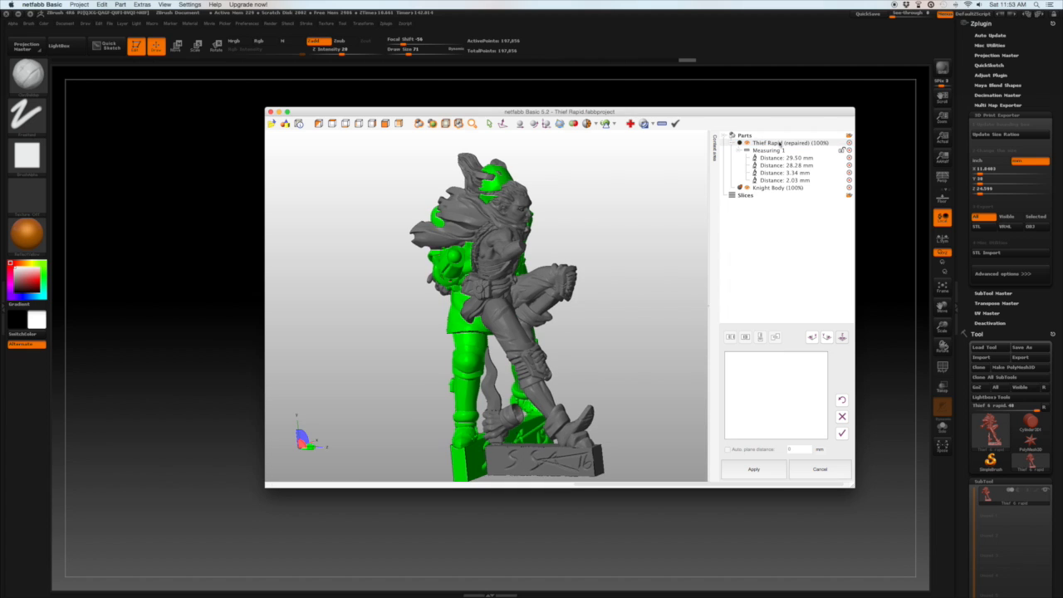
right_click_drag(573, 284, 609, 290)
left_click(546, 124)
left_click(532, 363)
right_click(612, 386)
mouse_move(565, 378)
right_mouse_down()
mouse_move(612, 386)
mouse_move(564, 378)
right_mouse_up()
Translate the Knight Body and the enlarged thief part to realign them for comparison.
left_click(777, 188)
left_click(521, 124)
left_click(515, 357)
left_click(771, 143)
left_click(521, 123)
double_click(578, 300)
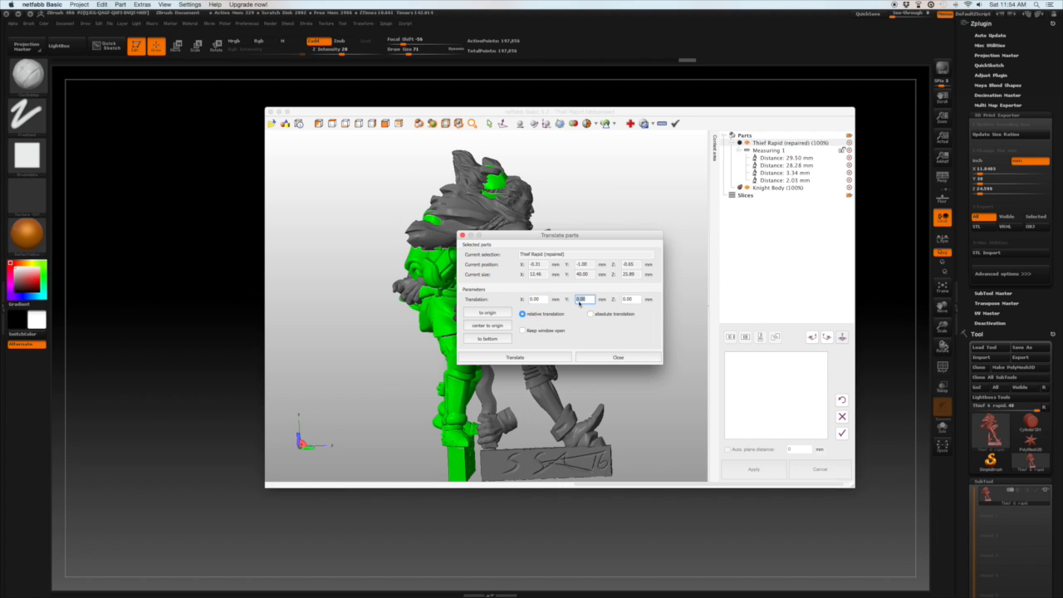
left_click(515, 357)
left_click(358, 124)
left_click(332, 124)
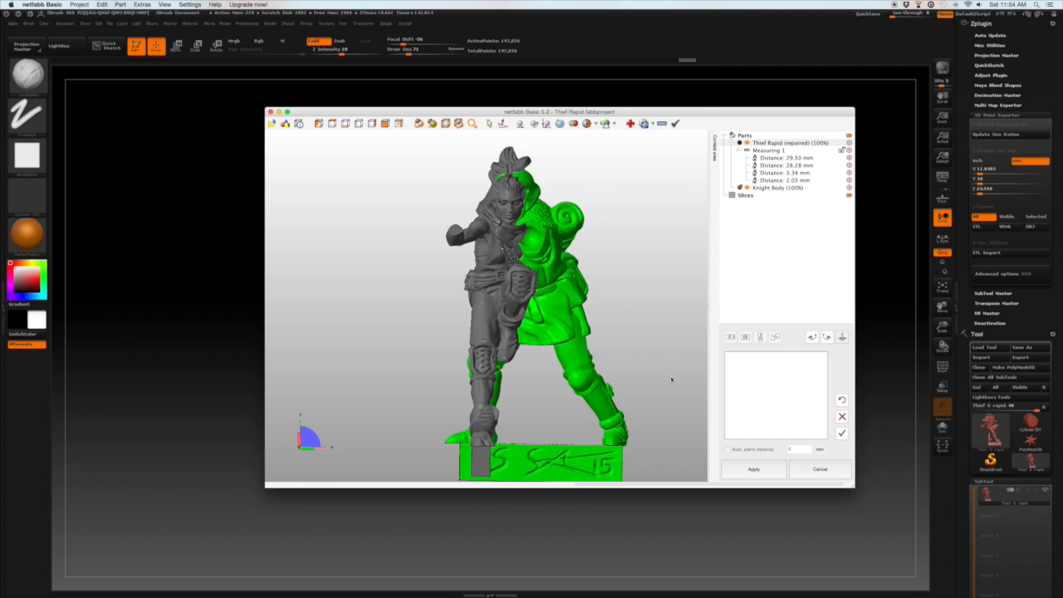
Scale the repaired thief part proportionally once more after comparing it with the knight.
middle_click_drag(697, 300, 650, 287)
right_click_drag(634, 299, 603, 292)
left_click(547, 124)
left_click(519, 364)
Export the rescaled thief part as the STL file Thief Rapid (repaired).stl.
left_click(121, 5)
mouse_move(149, 44)
left_click(258, 42)
left_click(653, 341)
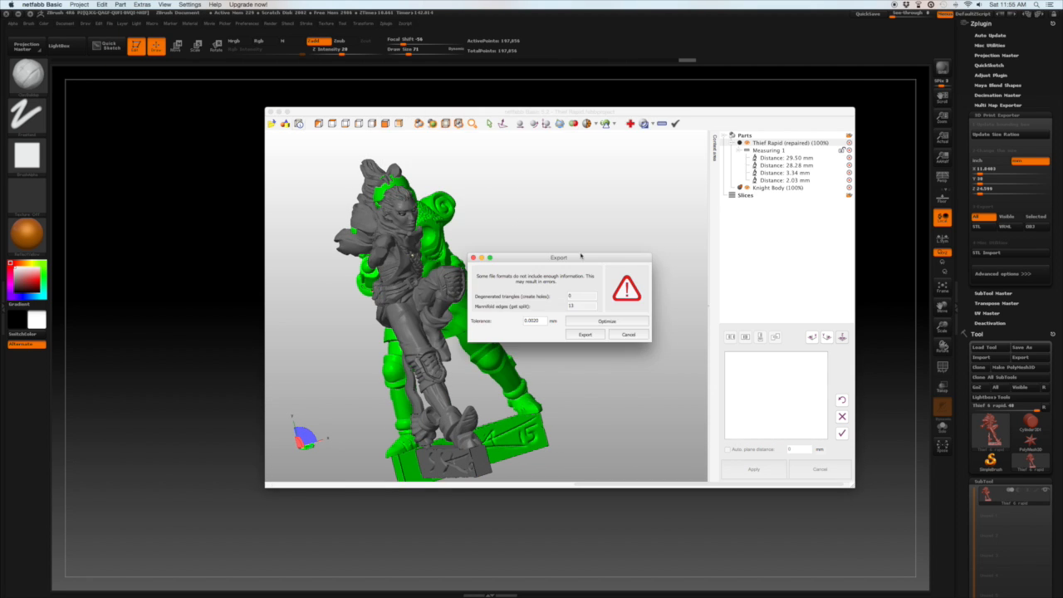
left_click(597, 337)
Switch to Safari and upload Thief Rapid (repaired).stl from the Thief folder to the 3D Hubs print page.
key("super+Tab")
mouse_move(360, 185)
mouse_move(312, 183)
left_click(313, 207)
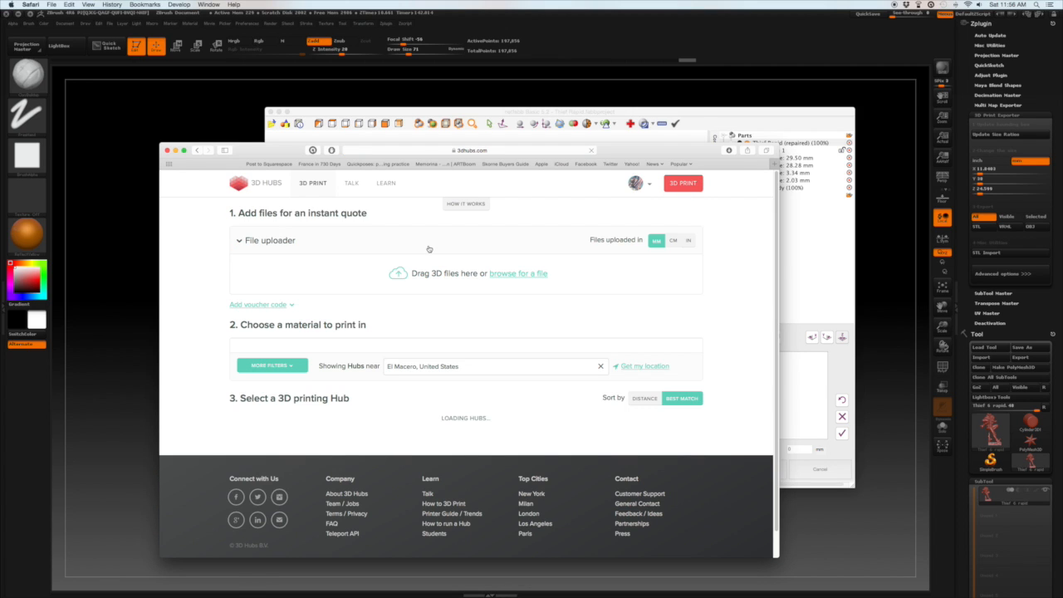
left_click(518, 274)
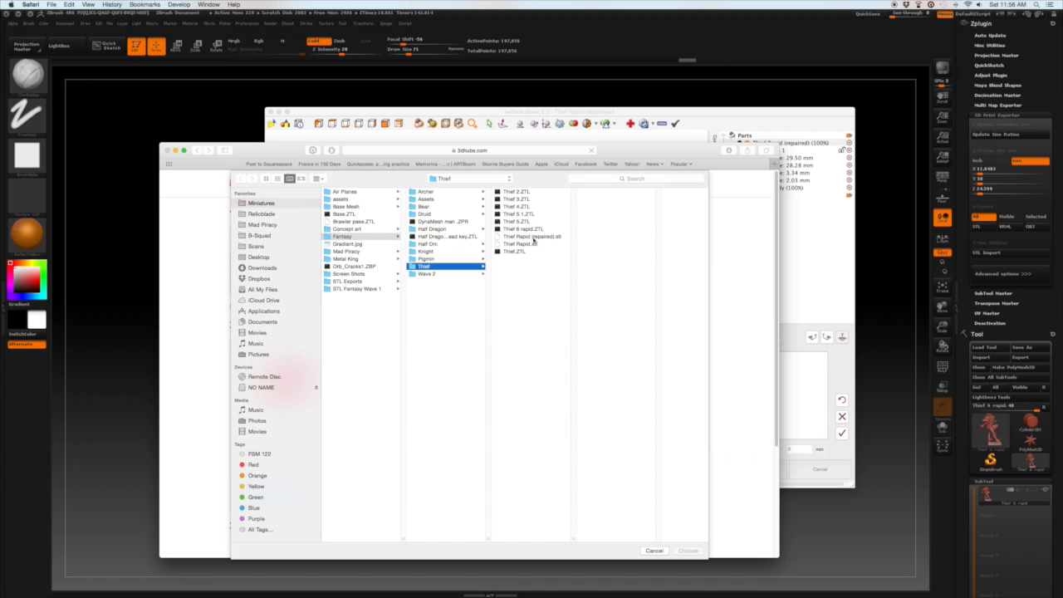
left_click(535, 237)
left_click(689, 550)
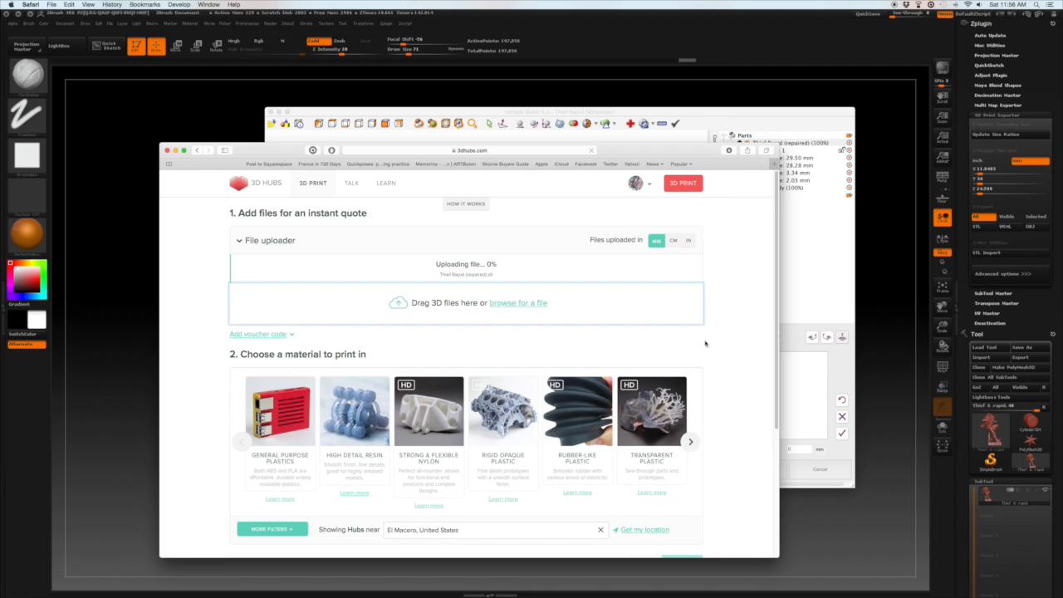